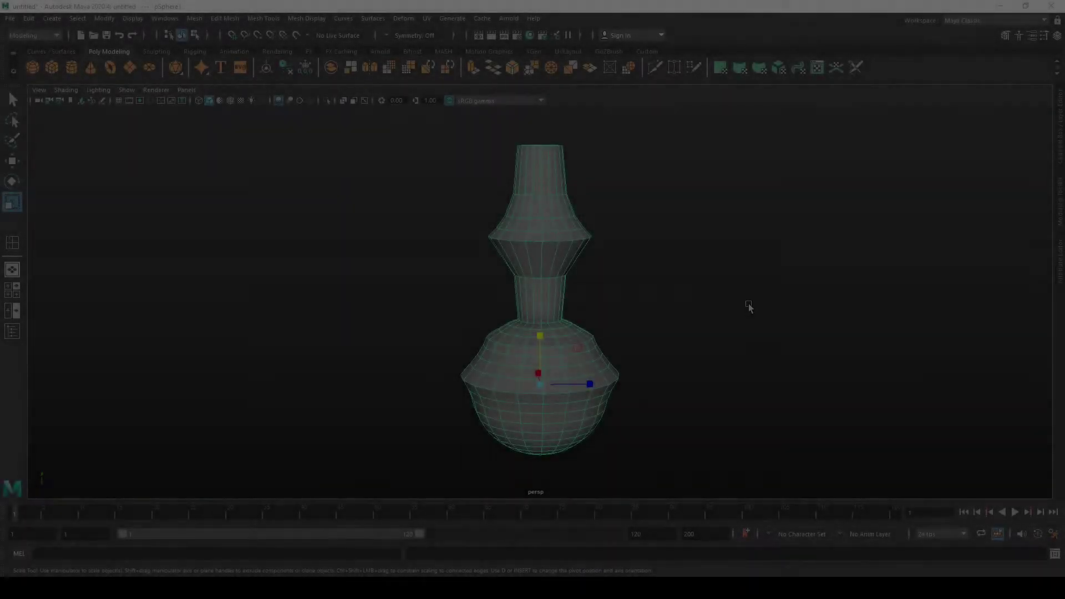
- Examine the vase model's shading and silhouette with its wireframe shown and hidden
{"action": "left_click", "coordinate": [699, 299]}
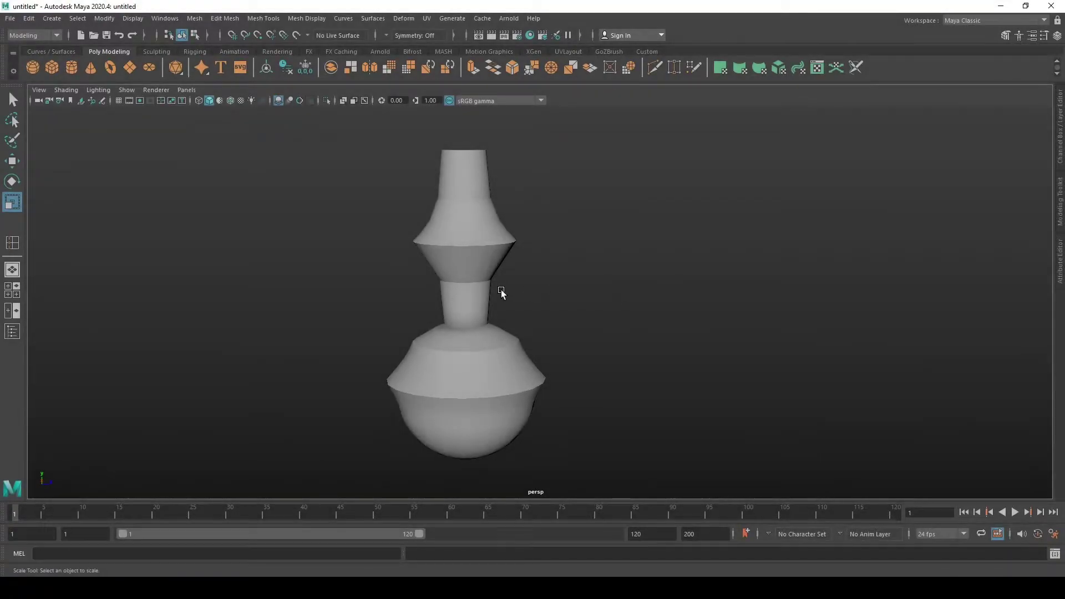
{"action": "left_click", "coordinate": [482, 288]}
{"action": "left_click", "coordinate": [541, 290]}
{"action": "left_click", "coordinate": [496, 238]}
{"action": "left_click_drag", "start_coordinate": [497, 238], "coordinate": [469, 252], "text": "alt"}
{"action": "right_click_drag", "start_coordinate": [469, 251], "coordinate": [501, 237]}
{"action": "left_click", "coordinate": [570, 235]}
{"action": "scroll", "coordinate": [477, 259], "scroll_direction": "up", "scroll_amount": 3}
{"action": "scroll", "coordinate": [466, 252], "scroll_direction": "down", "scroll_amount": 2}
- Create a polygon sphere and move it about -14.5 units along Z, clear of the vase
{"action": "left_click_drag", "start_coordinate": [452, 240], "coordinate": [574, 284], "text": "alt"}
{"action": "scroll", "coordinate": [489, 237], "scroll_direction": "down", "scroll_amount": 1}
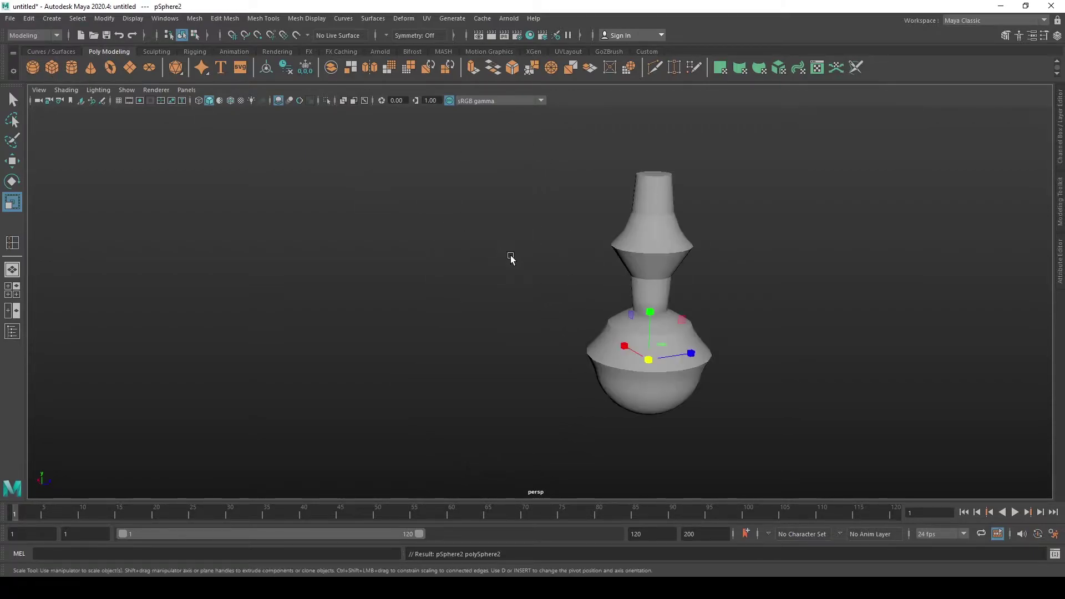
{"action": "scroll", "coordinate": [513, 256], "scroll_direction": "down", "scroll_amount": 1}
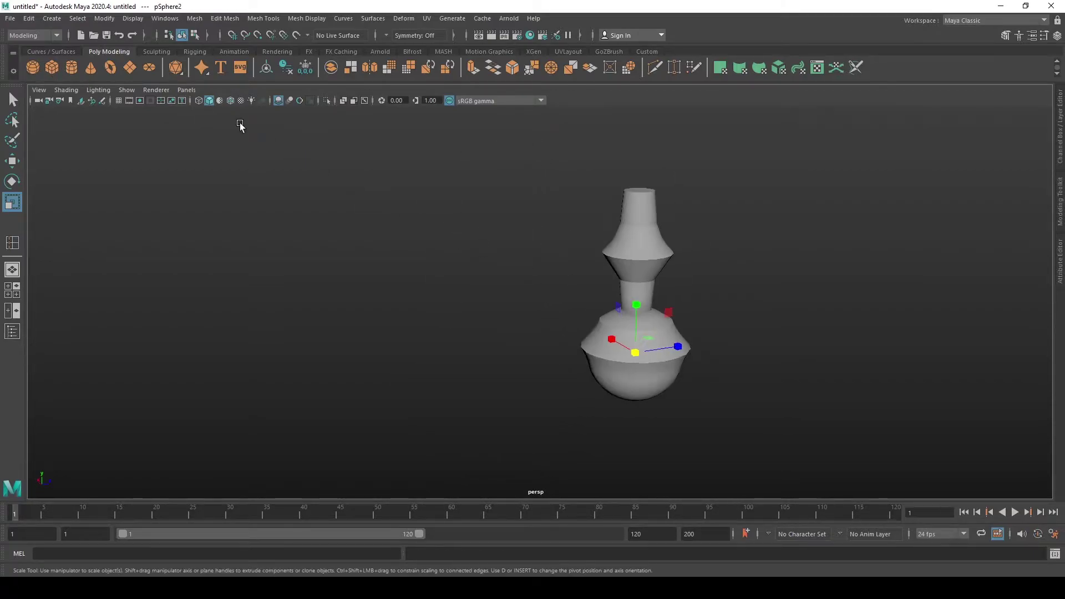
{"action": "left_click", "coordinate": [35, 65]}
{"action": "key", "text": "w"}
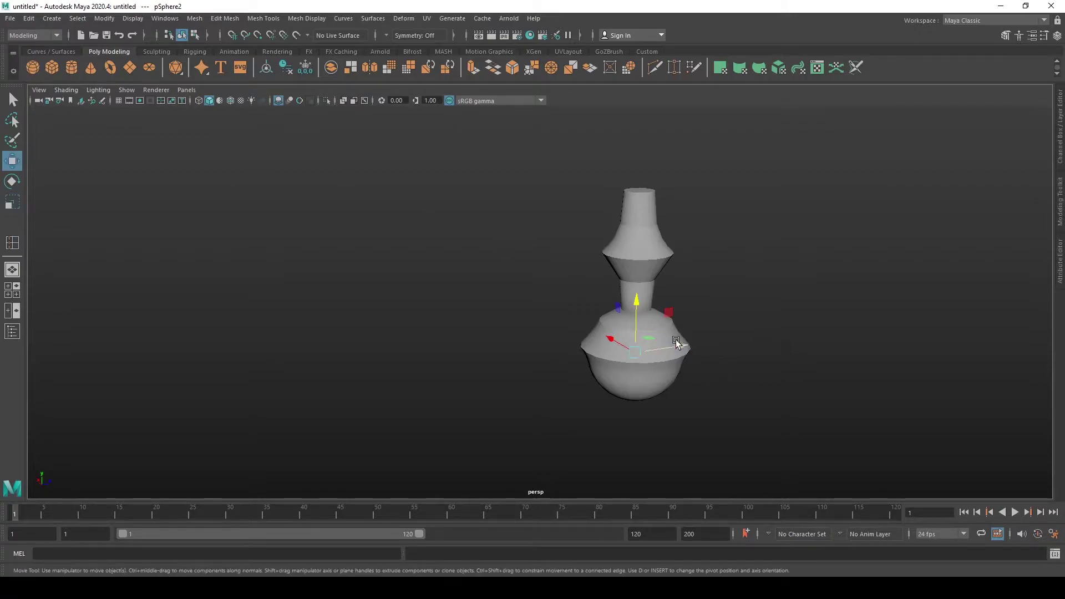
{"action": "left_click_drag", "start_coordinate": [673, 344], "coordinate": [467, 358]}
{"action": "scroll", "coordinate": [466, 357], "scroll_direction": "up", "scroll_amount": 1}
{"action": "scroll", "coordinate": [526, 378], "scroll_direction": "down", "scroll_amount": 2}
{"action": "left_click_drag", "start_coordinate": [577, 374], "coordinate": [481, 345], "text": "alt"}
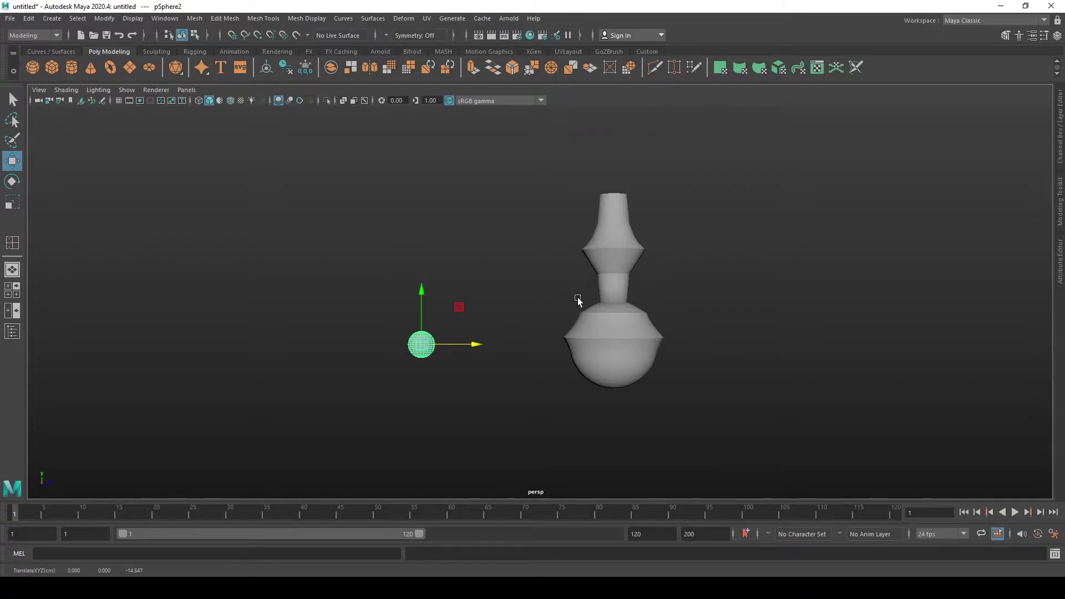
- Scale the new sphere up uniformly to nearly the size of the vase's rounded base
{"action": "key", "text": "r"}
{"action": "left_click_drag", "start_coordinate": [421, 345], "coordinate": [473, 373]}
{"action": "left_click", "coordinate": [494, 286]}
{"action": "left_click_drag", "start_coordinate": [501, 268], "coordinate": [518, 288], "text": "alt"}
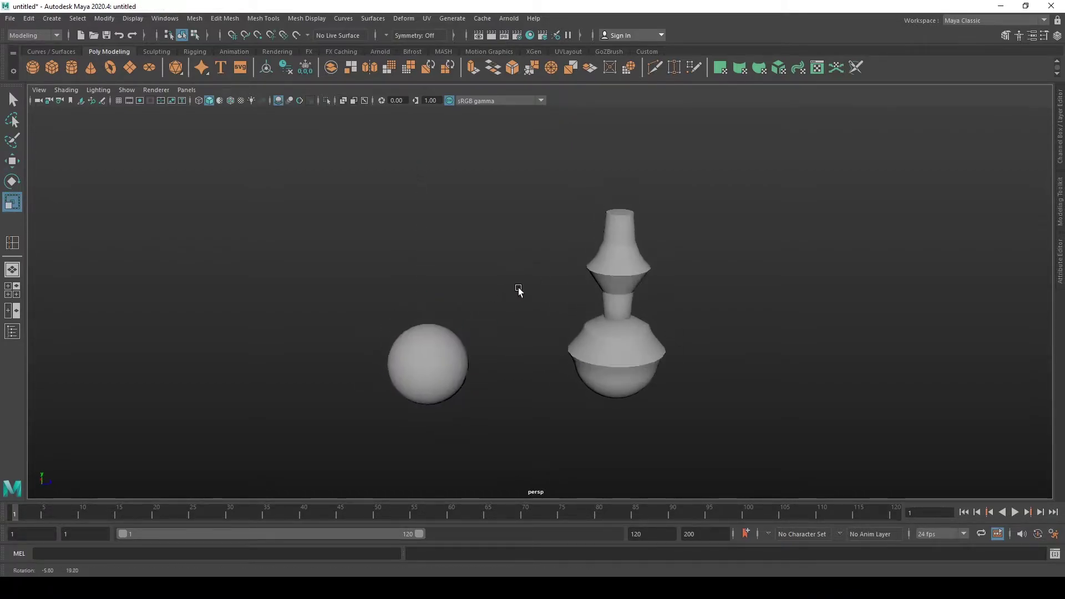
{"action": "middle_click_drag", "start_coordinate": [508, 310], "coordinate": [537, 280], "text": "alt"}
- Compare the sphere's shaded surface with its polygon wireframe by viewing it selected and deselected
{"action": "scroll", "coordinate": [538, 280], "scroll_direction": "up", "scroll_amount": 3}
{"action": "left_click", "coordinate": [437, 325]}
{"action": "middle_click_drag", "start_coordinate": [534, 328], "coordinate": [597, 302], "text": "alt"}
{"action": "scroll", "coordinate": [597, 302], "scroll_direction": "up", "scroll_amount": 3}
{"action": "key", "text": "q"}
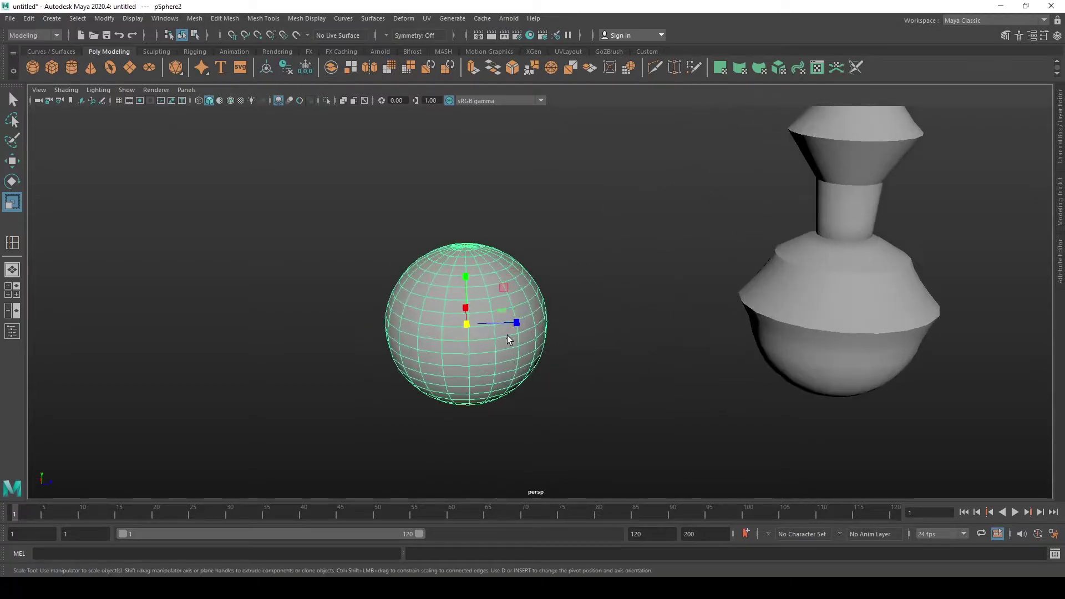
{"action": "right_click_drag", "start_coordinate": [508, 283], "coordinate": [508, 253]}
{"action": "left_click_drag", "start_coordinate": [478, 349], "coordinate": [499, 311], "text": "alt"}
{"action": "right_click_drag", "start_coordinate": [496, 282], "coordinate": [596, 239]}
{"action": "scroll", "coordinate": [554, 271], "scroll_direction": "up", "scroll_amount": 4}
{"action": "left_click", "coordinate": [596, 240]}
{"action": "scroll", "coordinate": [593, 261], "scroll_direction": "down", "scroll_amount": 3}
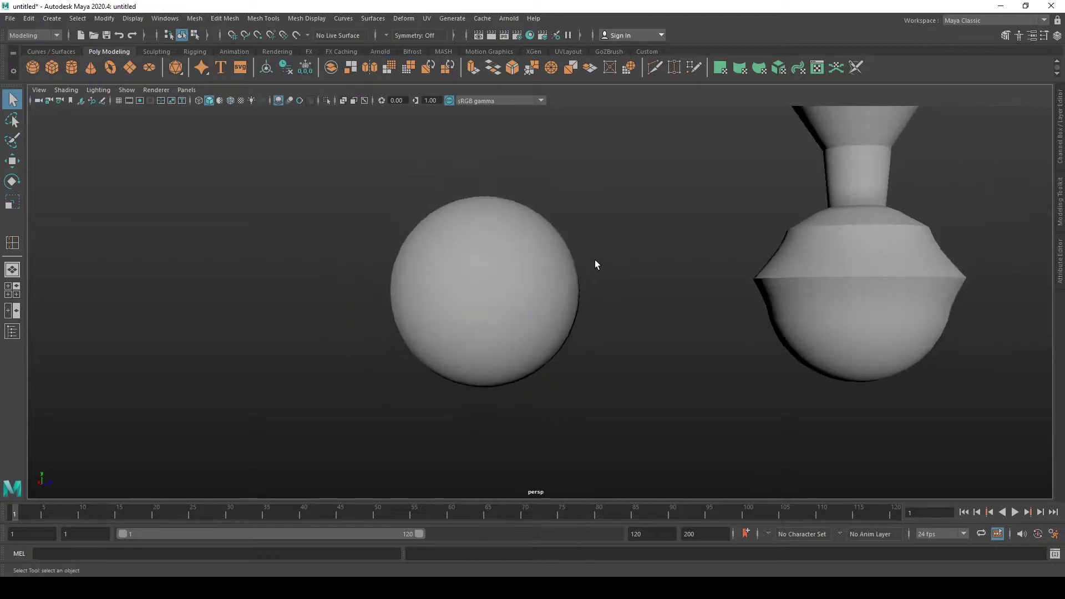
{"action": "left_click", "coordinate": [506, 267]}
{"action": "left_click_drag", "start_coordinate": [594, 262], "coordinate": [561, 302], "text": "alt"}
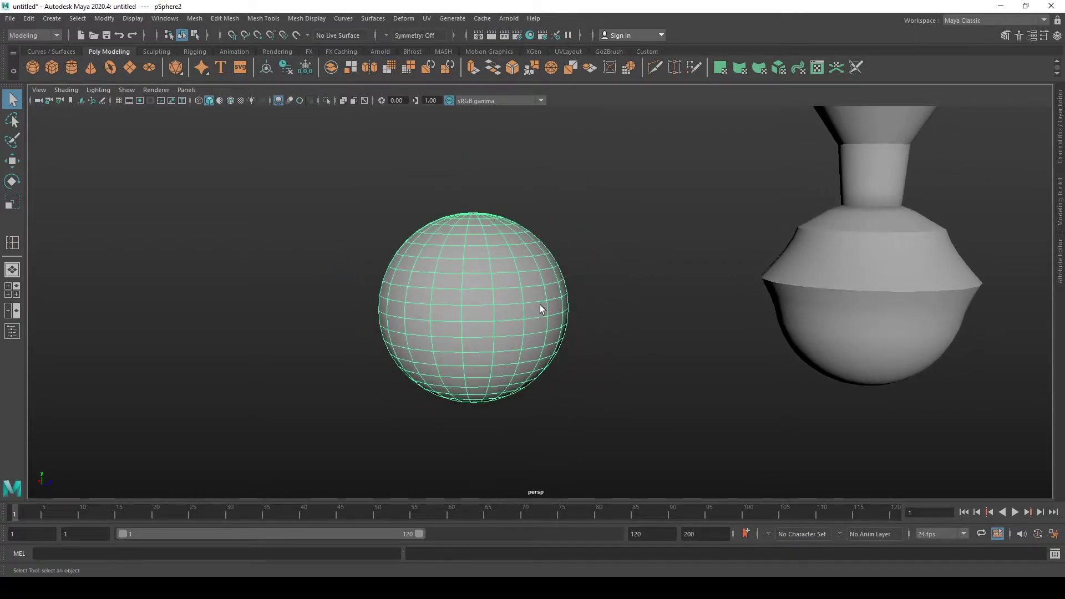
{"action": "scroll", "coordinate": [538, 305], "scroll_direction": "up", "scroll_amount": 3}
{"action": "scroll", "coordinate": [481, 290], "scroll_direction": "down", "scroll_amount": 3}
{"action": "left_click", "coordinate": [581, 261]}
{"action": "right_click_drag", "start_coordinate": [470, 285], "coordinate": [510, 262]}
{"action": "scroll", "coordinate": [526, 256], "scroll_direction": "up", "scroll_amount": 2}
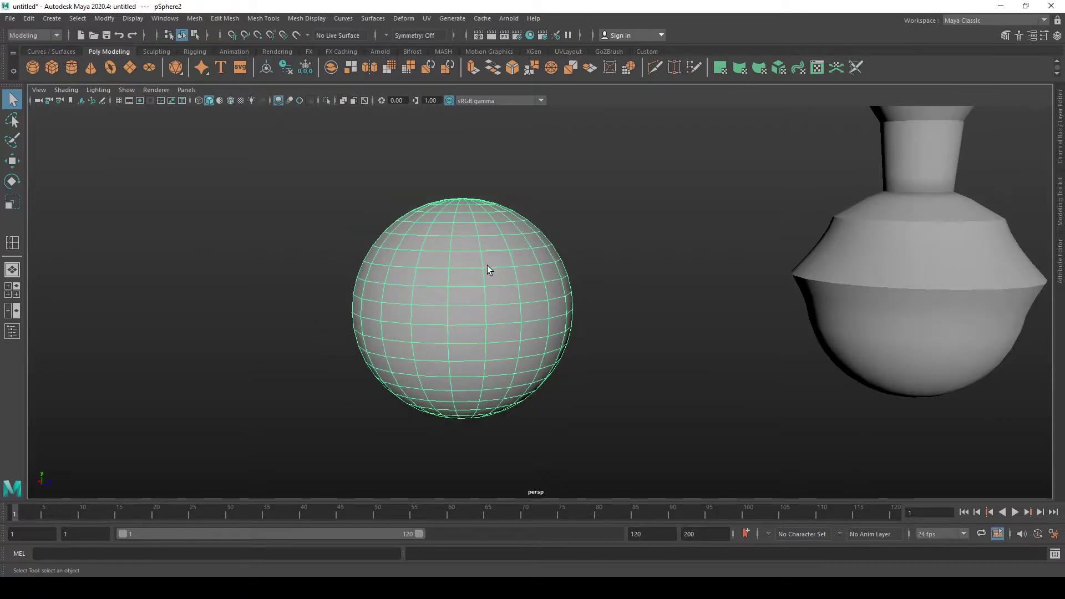
{"action": "left_click", "coordinate": [620, 246]}
{"action": "mouse_move", "coordinate": [471, 274]}
{"action": "right_mouse_down"}
{"action": "mouse_move", "coordinate": [418, 273]}
{"action": "mouse_move", "coordinate": [470, 264]}
{"action": "mouse_move", "coordinate": [478, 274]}
{"action": "right_mouse_up"}
{"action": "scroll", "coordinate": [476, 266], "scroll_direction": "up", "scroll_amount": 2}
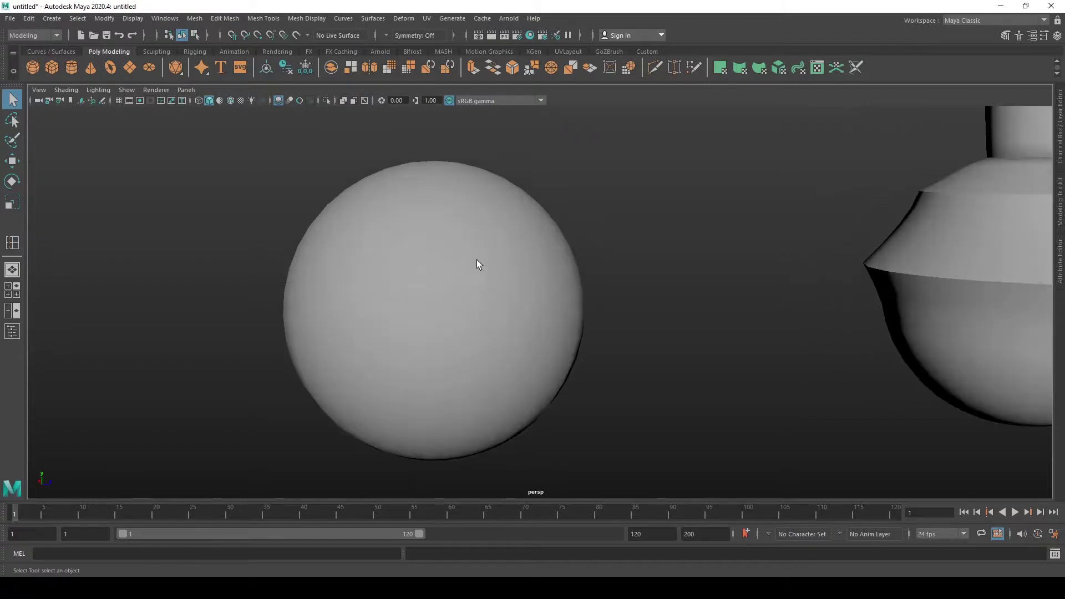
{"action": "left_click", "coordinate": [364, 183]}
{"action": "scroll", "coordinate": [418, 286], "scroll_direction": "down", "scroll_amount": 1}
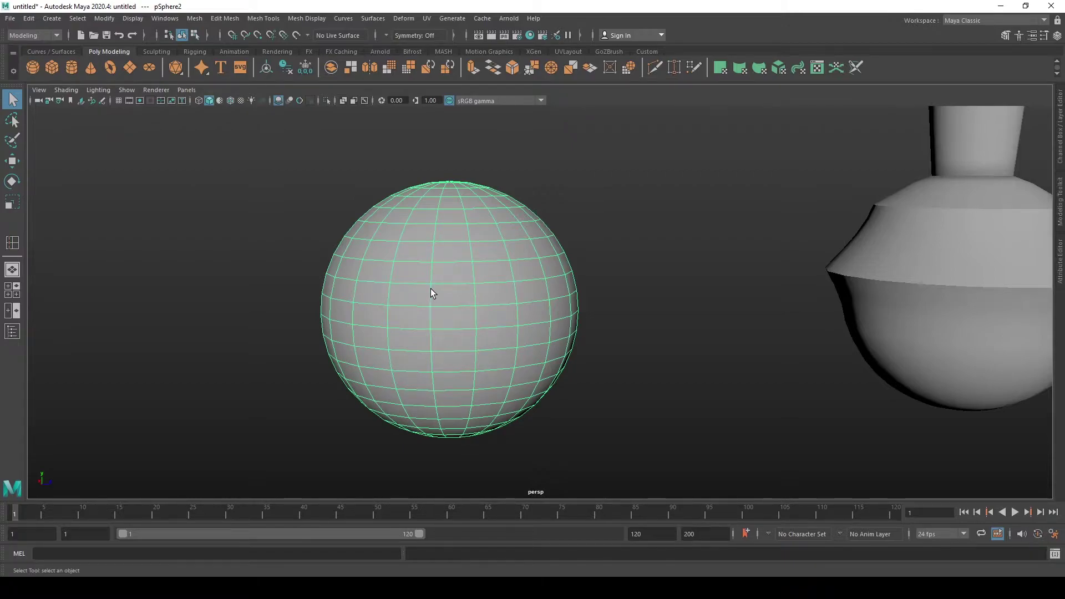
- Select all of the sphere's vertices and turn on the display of their vertex normals
{"action": "right_click_drag", "start_coordinate": [431, 285], "coordinate": [391, 267]}
{"action": "left_click_drag", "start_coordinate": [233, 147], "coordinate": [582, 443]}
{"action": "right_click_drag", "start_coordinate": [467, 284], "coordinate": [527, 258], "text": "shift"}
{"action": "left_click", "coordinate": [651, 289]}
- Examine the direction of the vertex normals around the smooth sphere
{"action": "left_click_drag", "start_coordinate": [482, 283], "coordinate": [583, 282], "text": "alt"}
{"action": "left_click", "coordinate": [583, 281]}
{"action": "middle_click_drag", "start_coordinate": [722, 227], "coordinate": [643, 270], "text": "alt"}
{"action": "scroll", "coordinate": [643, 270], "scroll_direction": "up", "scroll_amount": 3}
{"action": "left_click_drag", "start_coordinate": [640, 261], "coordinate": [549, 268], "text": "alt"}
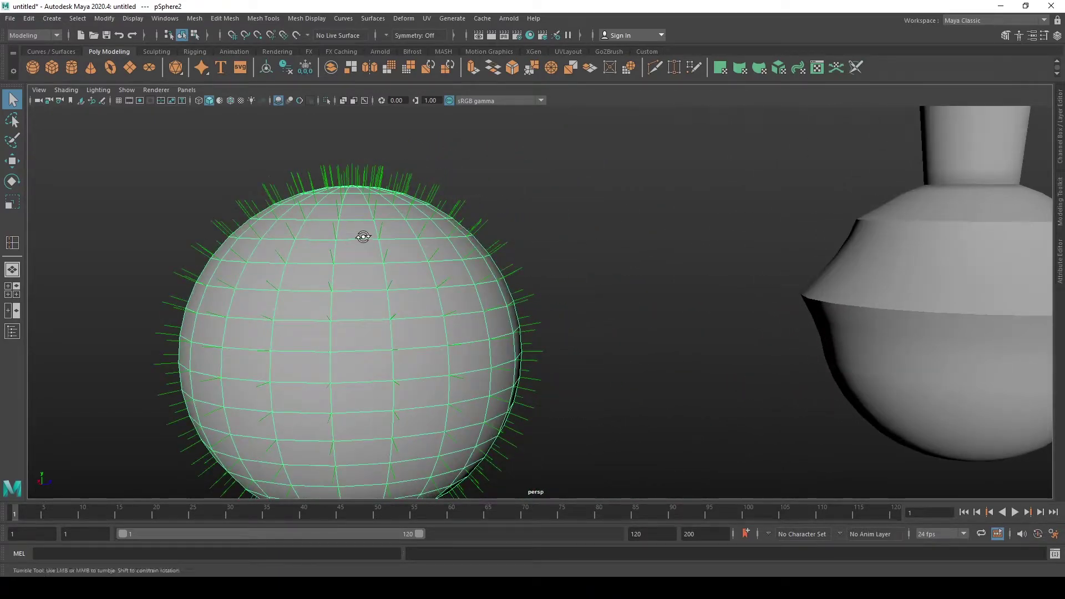
{"action": "left_click_drag", "start_coordinate": [361, 233], "coordinate": [191, 250], "text": "alt"}
{"action": "left_click_drag", "start_coordinate": [263, 267], "coordinate": [484, 267], "text": "alt"}
{"action": "scroll", "coordinate": [484, 266], "scroll_direction": "down", "scroll_amount": 5}
{"action": "middle_click_drag", "start_coordinate": [484, 266], "coordinate": [456, 230], "text": "alt"}
{"action": "mouse_move", "coordinate": [456, 230]}
{"action": "left_mouse_down", "text": "alt"}
{"action": "mouse_move", "coordinate": [507, 254]}
{"action": "mouse_move", "coordinate": [466, 237]}
{"action": "left_mouse_up", "text": "alt"}
- Harden all edges of the sphere to give it faceted shading
{"action": "key", "text": "F9"}
{"action": "left_click_drag", "start_coordinate": [290, 148], "coordinate": [580, 403]}
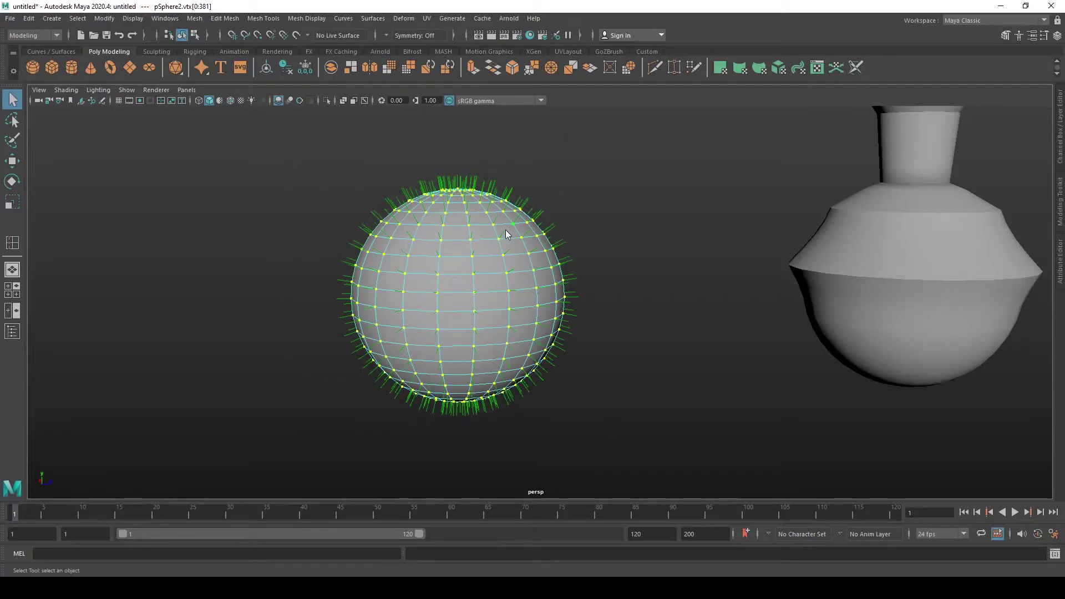
{"action": "right_click_drag", "start_coordinate": [506, 233], "coordinate": [503, 197]}
{"action": "right_click_drag", "start_coordinate": [471, 234], "coordinate": [626, 303], "text": "shift"}
{"action": "right_click_drag", "start_coordinate": [481, 279], "coordinate": [576, 242]}
{"action": "left_click", "coordinate": [644, 274]}
- Examine the sphere's faceted shading from several angles, with and without the wireframe
{"action": "scroll", "coordinate": [642, 280], "scroll_direction": "up", "scroll_amount": 3}
{"action": "left_click_drag", "start_coordinate": [641, 288], "coordinate": [613, 294], "text": "alt"}
{"action": "left_click", "coordinate": [438, 286]}
{"action": "left_click", "coordinate": [537, 312]}
{"action": "scroll", "coordinate": [537, 312], "scroll_direction": "down", "scroll_amount": 4}
{"action": "left_click_drag", "start_coordinate": [537, 311], "coordinate": [569, 231], "text": "alt"}
{"action": "middle_click_drag", "start_coordinate": [569, 231], "coordinate": [468, 209], "text": "alt"}
{"action": "left_click", "coordinate": [575, 364]}
{"action": "left_click_drag", "start_coordinate": [575, 364], "coordinate": [644, 389], "text": "alt"}
{"action": "left_click", "coordinate": [643, 390]}
{"action": "left_click_drag", "start_coordinate": [540, 279], "coordinate": [614, 343], "text": "alt"}
{"action": "scroll", "coordinate": [573, 352], "scroll_direction": "up", "scroll_amount": 4}
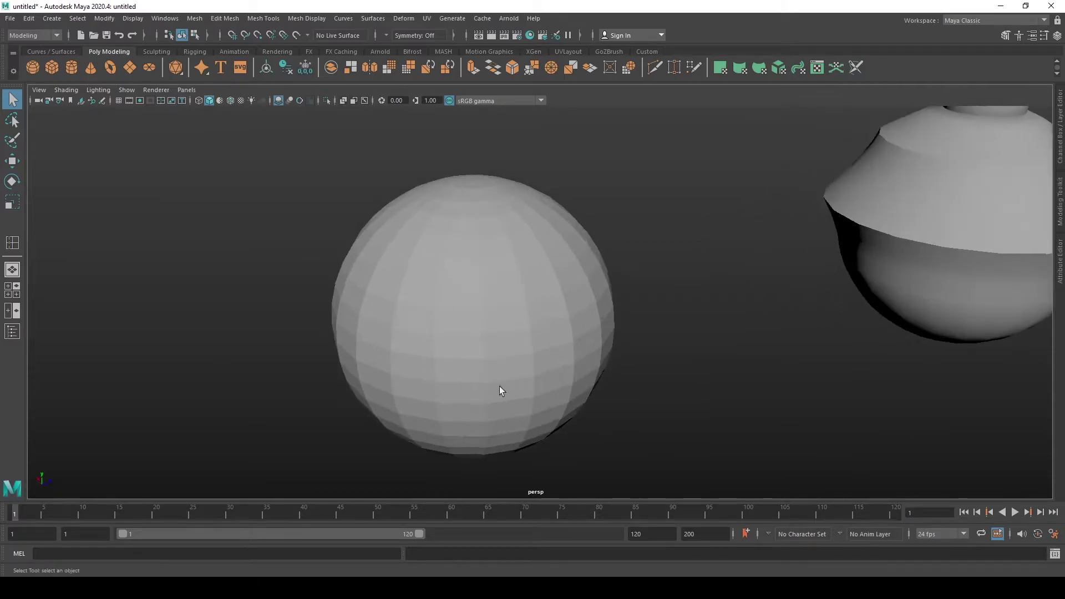
{"action": "scroll", "coordinate": [504, 358], "scroll_direction": "down", "scroll_amount": 1}
{"action": "left_click_drag", "start_coordinate": [504, 358], "coordinate": [466, 346], "text": "alt"}
{"action": "left_click", "coordinate": [514, 282]}
{"action": "left_click_drag", "start_coordinate": [484, 290], "coordinate": [502, 300], "text": "alt"}
- Examine the separate normals at each vertex of the hard-edged sphere up close
{"action": "scroll", "coordinate": [502, 300], "scroll_direction": "up", "scroll_amount": 4}
{"action": "middle_click_drag", "start_coordinate": [406, 301], "coordinate": [549, 321], "text": "alt"}
{"action": "left_click_drag", "start_coordinate": [549, 322], "coordinate": [531, 330], "text": "alt"}
{"action": "scroll", "coordinate": [465, 345], "scroll_direction": "up", "scroll_amount": 3}
{"action": "left_click_drag", "start_coordinate": [442, 343], "coordinate": [468, 335], "text": "alt"}
{"action": "scroll", "coordinate": [528, 274], "scroll_direction": "up", "scroll_amount": 3}
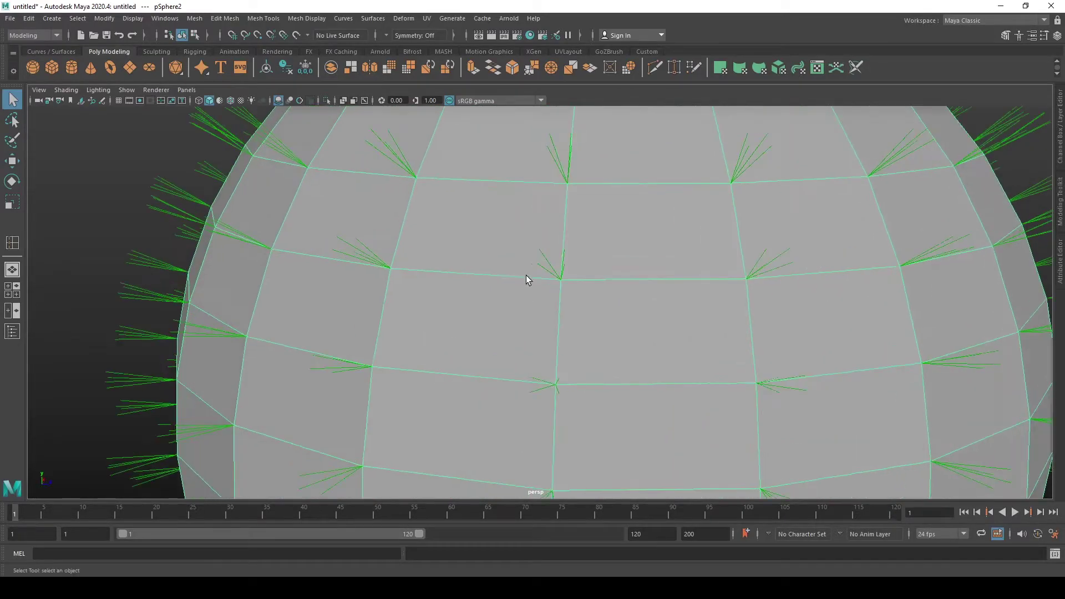
{"action": "left_click_drag", "start_coordinate": [521, 275], "coordinate": [555, 276], "text": "alt"}
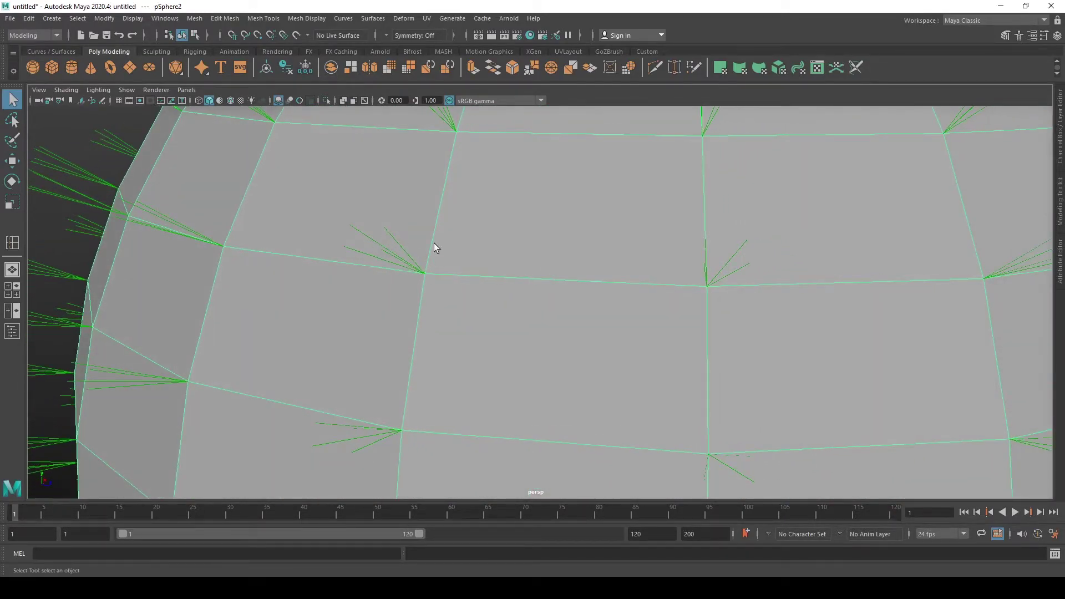
{"action": "scroll", "coordinate": [409, 270], "scroll_direction": "down", "scroll_amount": 3}
{"action": "left_click_drag", "start_coordinate": [430, 263], "coordinate": [364, 269], "text": "alt"}
{"action": "middle_click_drag", "start_coordinate": [350, 268], "coordinate": [514, 264], "text": "alt"}
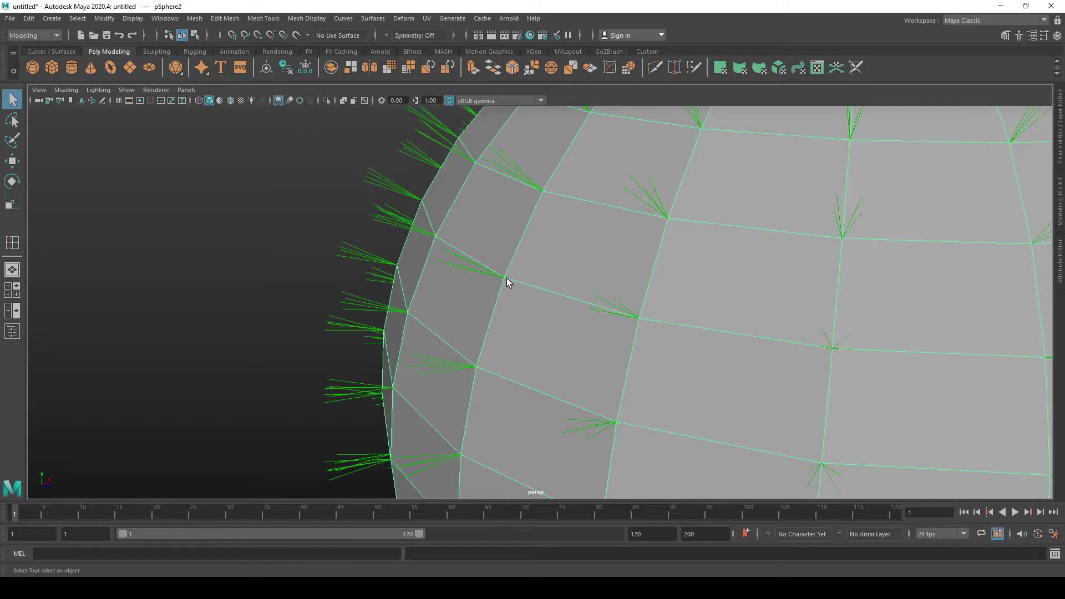
{"action": "left_click_drag", "start_coordinate": [485, 271], "coordinate": [544, 276], "text": "alt"}
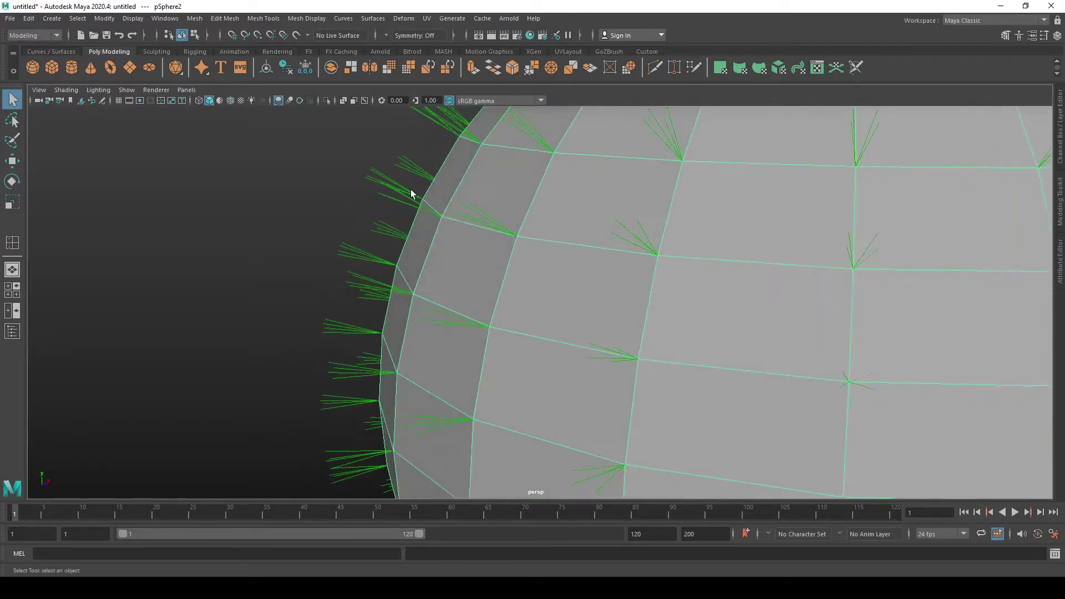
{"action": "left_click_drag", "start_coordinate": [486, 224], "coordinate": [474, 245], "text": "alt"}
{"action": "scroll", "coordinate": [604, 272], "scroll_direction": "down", "scroll_amount": 5}
{"action": "scroll", "coordinate": [598, 272], "scroll_direction": "up", "scroll_amount": 5}
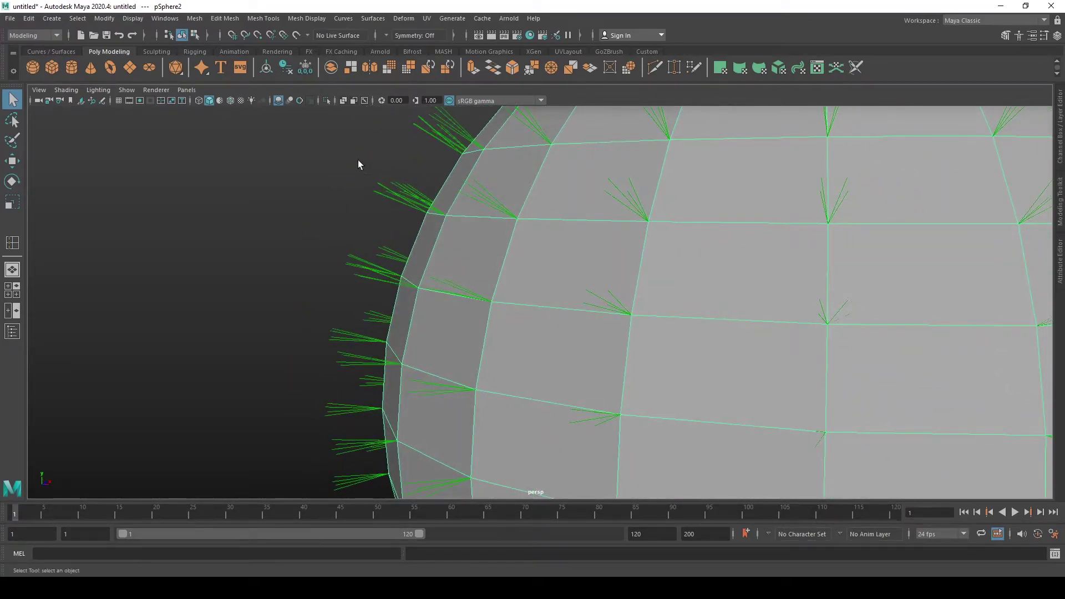
{"action": "left_click_drag", "start_coordinate": [395, 209], "coordinate": [499, 269], "text": "alt"}
{"action": "scroll", "coordinate": [499, 268], "scroll_direction": "down", "scroll_amount": 3}
{"action": "left_click", "coordinate": [400, 228]}
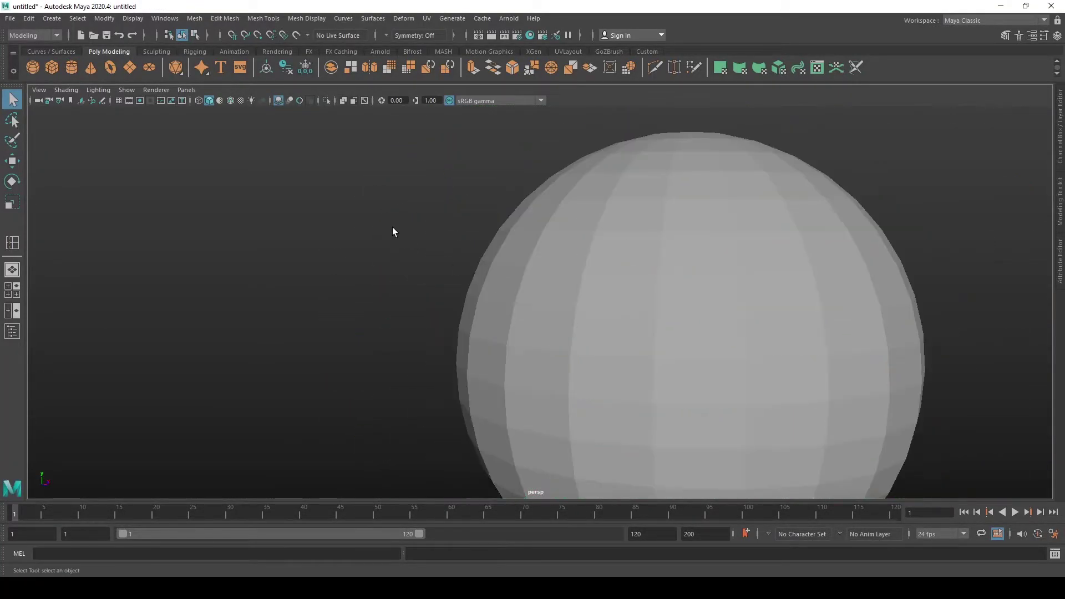
- Inspect a single face and a single vertex on the sphere to relate them to their normals
{"action": "left_click_drag", "start_coordinate": [400, 229], "coordinate": [515, 251], "text": "alt"}
{"action": "scroll", "coordinate": [559, 282], "scroll_direction": "down", "scroll_amount": 2}
{"action": "middle_click_drag", "start_coordinate": [580, 262], "coordinate": [495, 255], "text": "alt"}
{"action": "scroll", "coordinate": [451, 271], "scroll_direction": "up", "scroll_amount": 2}
{"action": "left_click", "coordinate": [438, 258]}
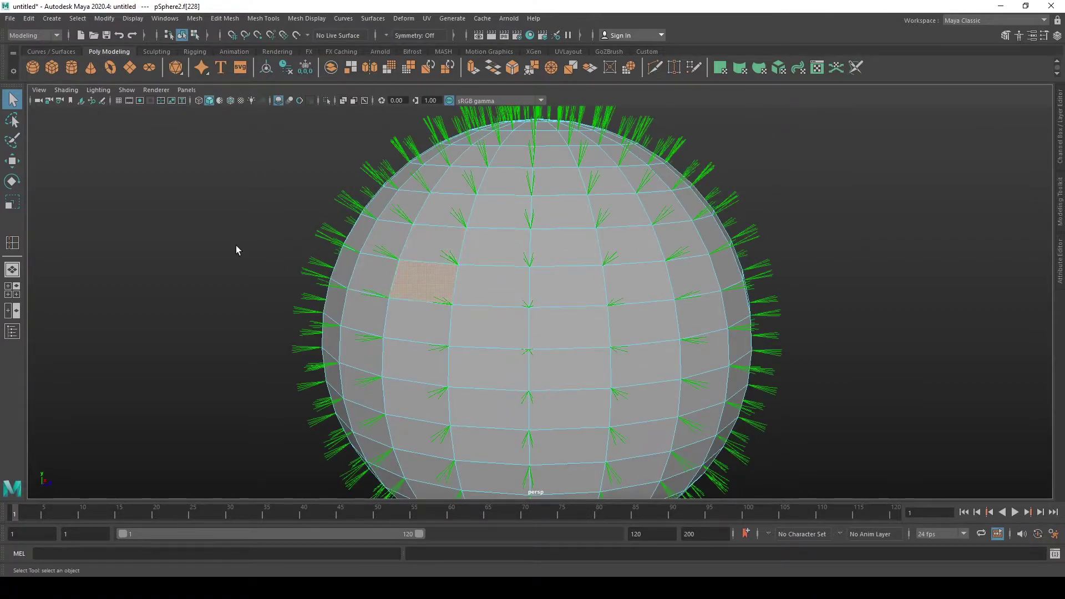
{"action": "right_click_drag", "start_coordinate": [444, 276], "coordinate": [355, 242]}
{"action": "scroll", "coordinate": [388, 248], "scroll_direction": "up", "scroll_amount": 3}
{"action": "left_click_drag", "start_coordinate": [409, 245], "coordinate": [452, 260], "text": "alt"}
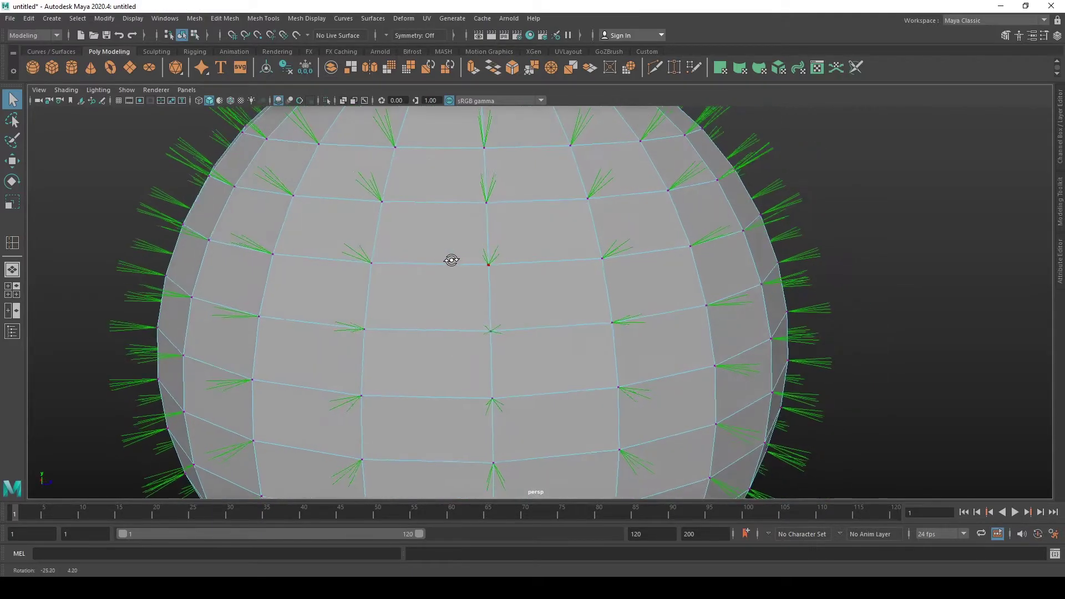
{"action": "scroll", "coordinate": [455, 261], "scroll_direction": "up", "scroll_amount": 3}
{"action": "left_click", "coordinate": [458, 247]}
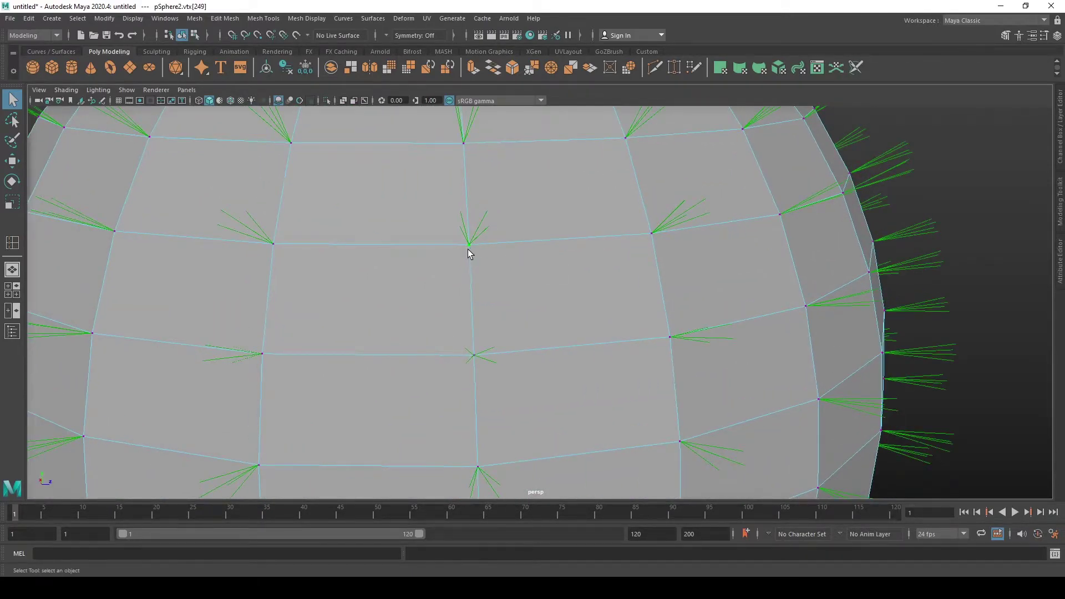
{"action": "right_click_drag", "start_coordinate": [406, 245], "coordinate": [513, 230]}
{"action": "left_click", "coordinate": [542, 304]}
- Soften one horizontal edge on the upper front of the sphere
{"action": "left_click_drag", "start_coordinate": [311, 251], "coordinate": [321, 242], "text": "alt"}
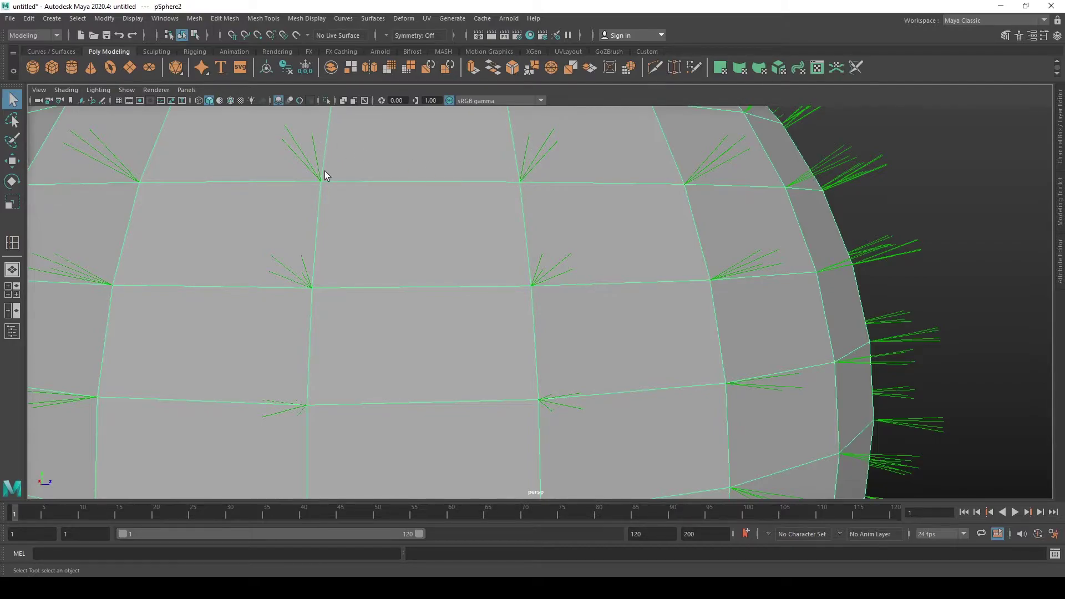
{"action": "middle_click_drag", "start_coordinate": [374, 171], "coordinate": [352, 218], "text": "alt"}
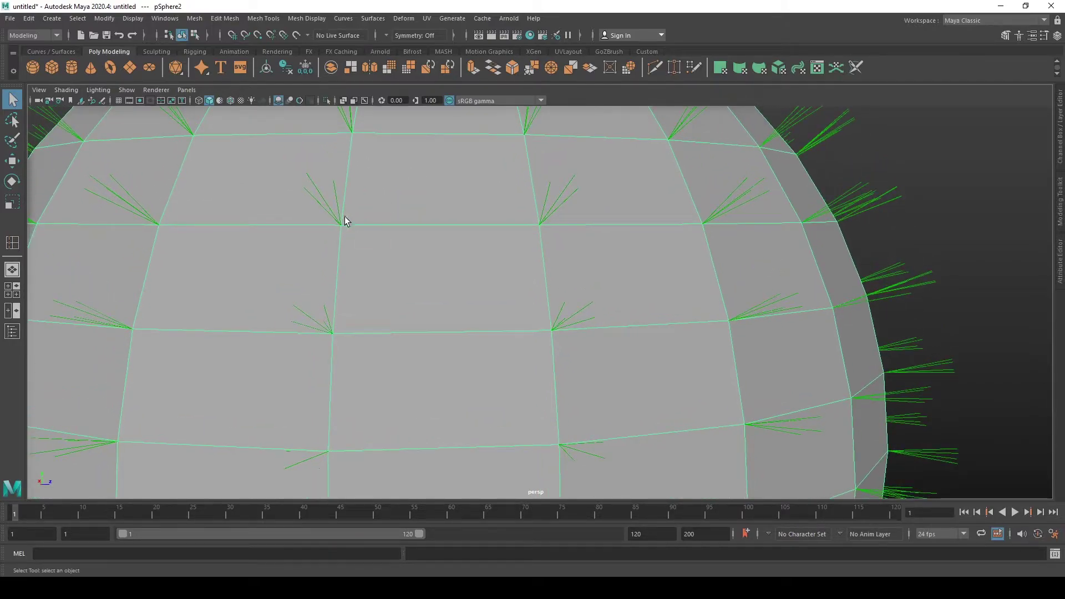
{"action": "left_click_drag", "start_coordinate": [343, 225], "coordinate": [352, 256], "text": "alt"}
{"action": "right_click_drag", "start_coordinate": [538, 247], "coordinate": [502, 247]}
{"action": "left_click", "coordinate": [340, 250]}
{"action": "right_click_drag", "start_coordinate": [349, 249], "coordinate": [424, 283], "text": "shift"}
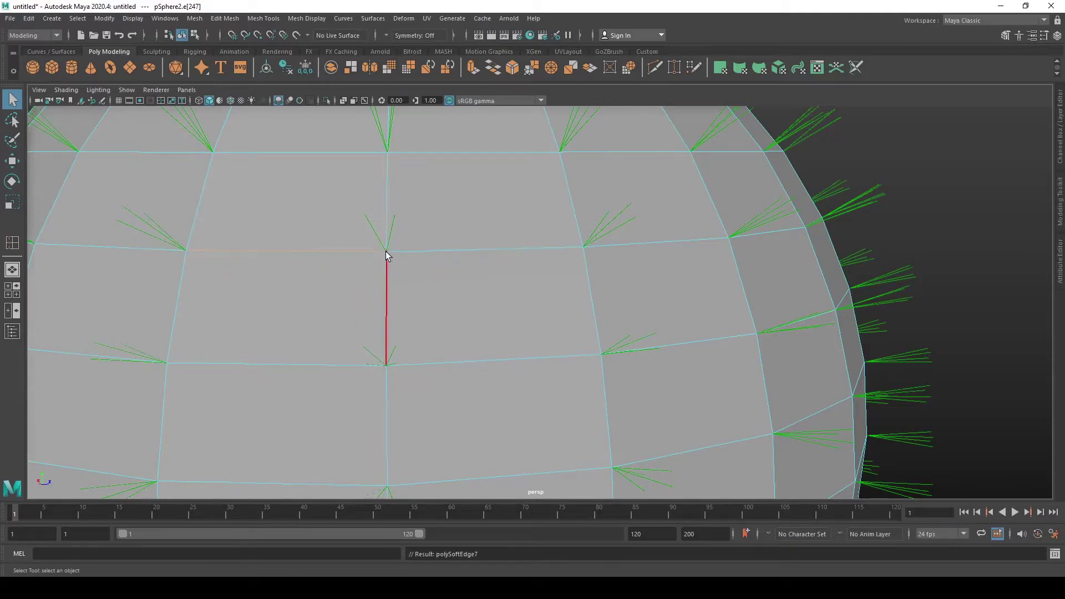
- Soften the vertical edges above and below the same vertex, and return to object mode
{"action": "left_click_drag", "start_coordinate": [387, 249], "coordinate": [402, 216], "text": "alt"}
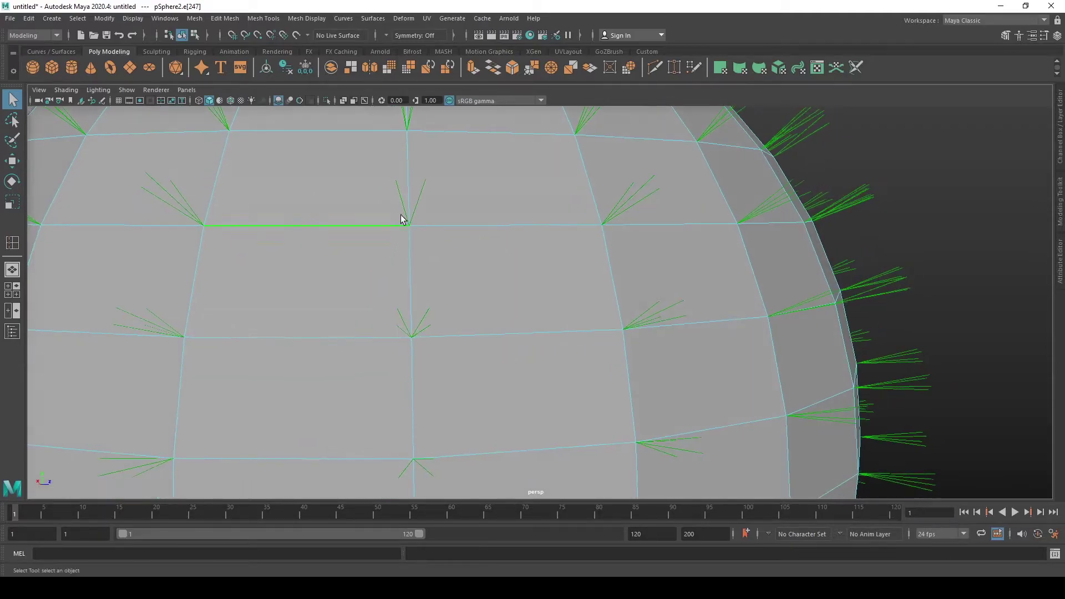
{"action": "left_click", "coordinate": [417, 173]}
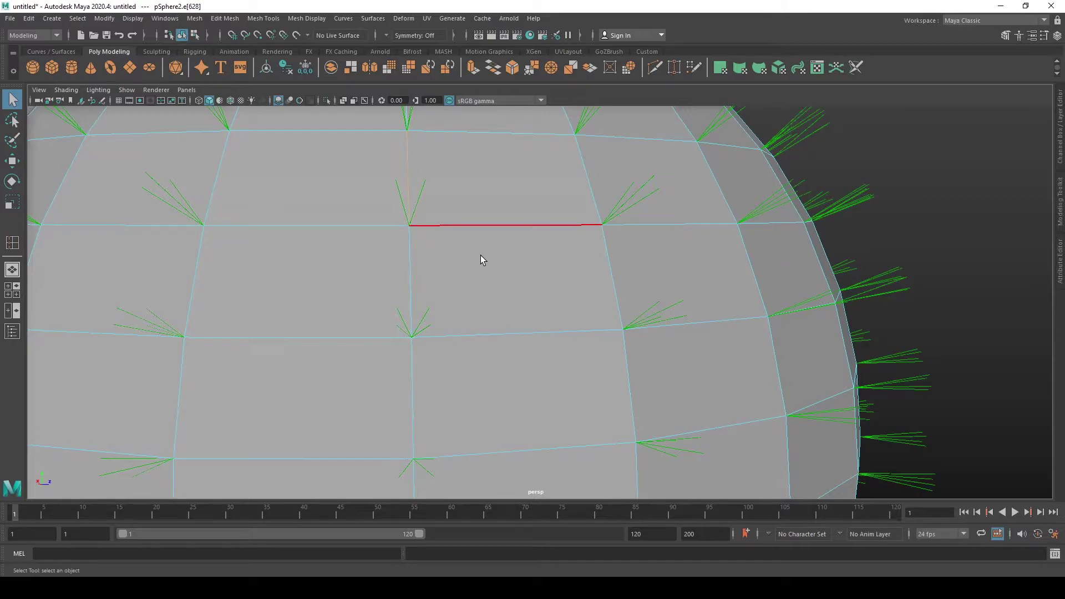
{"action": "left_click", "coordinate": [421, 254], "text": "shift"}
{"action": "left_click_drag", "start_coordinate": [473, 249], "coordinate": [514, 276], "text": "alt"}
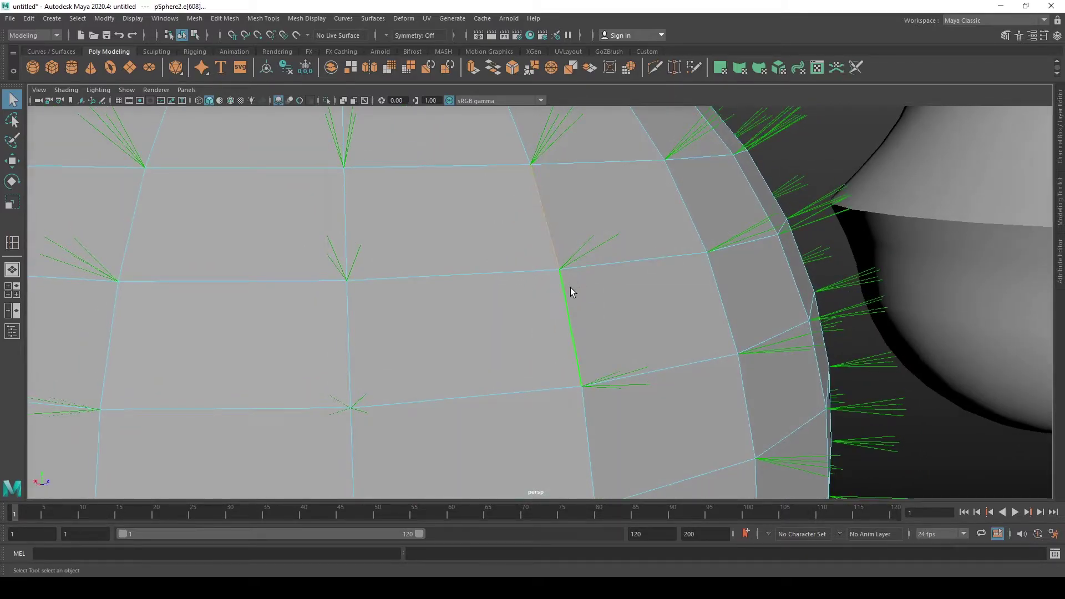
{"action": "right_click_drag", "start_coordinate": [573, 291], "coordinate": [660, 277], "text": "shift"}
{"action": "right_click_drag", "start_coordinate": [593, 248], "coordinate": [623, 242]}
{"action": "left_click", "coordinate": [810, 145]}
- Compare the shading around the softened edges with the surrounding hard-edged faces
{"action": "left_click_drag", "start_coordinate": [810, 145], "coordinate": [456, 220], "text": "alt"}
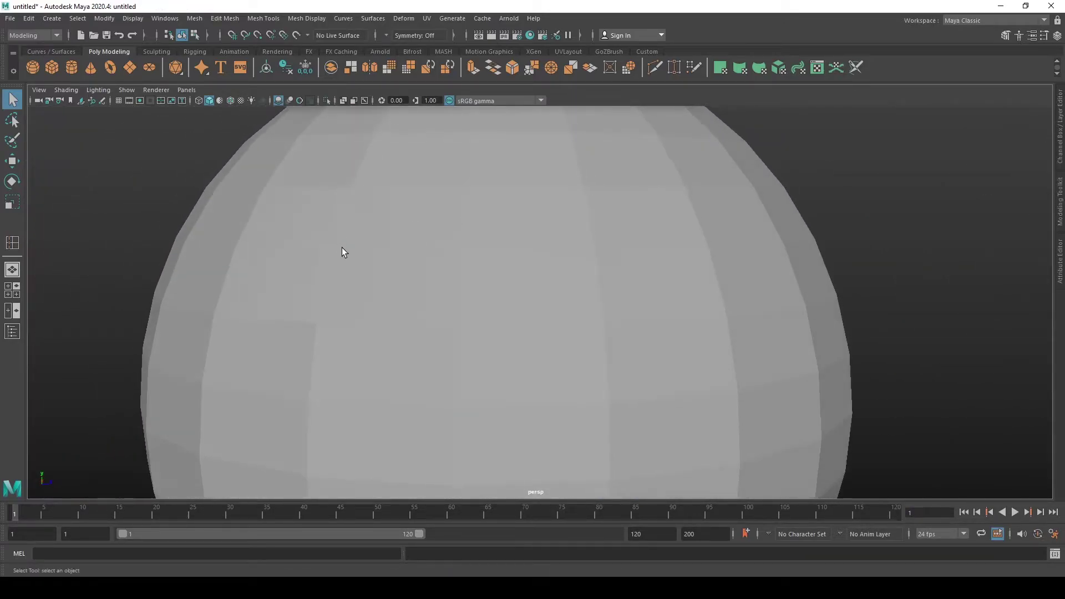
{"action": "left_click_drag", "start_coordinate": [344, 248], "coordinate": [563, 278], "text": "alt"}
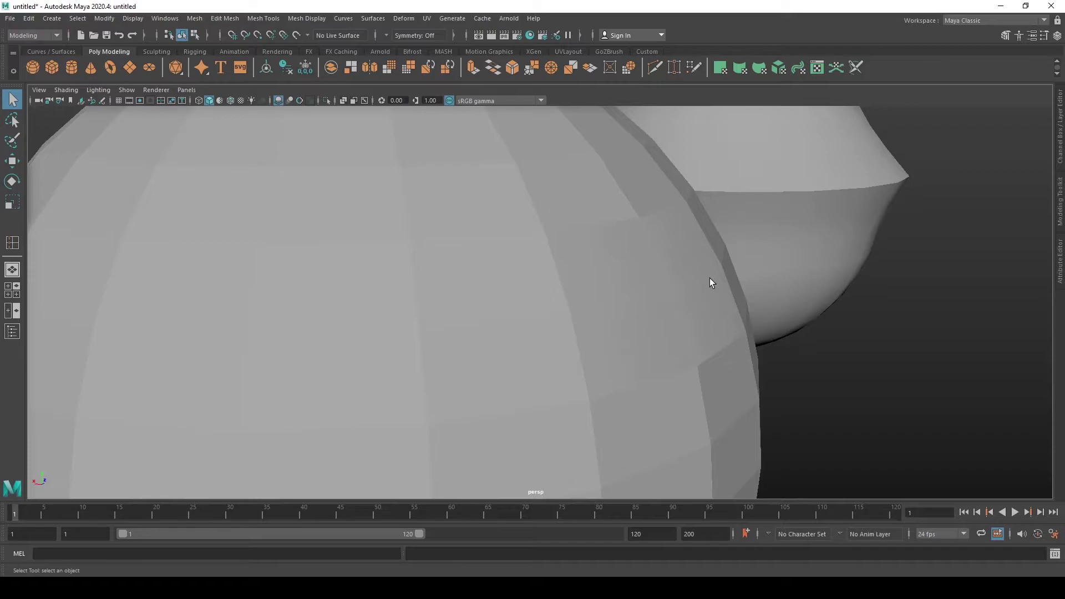
{"action": "left_click_drag", "start_coordinate": [710, 277], "coordinate": [535, 173], "text": "alt"}
{"action": "left_click_drag", "start_coordinate": [546, 220], "coordinate": [364, 224], "text": "alt"}
{"action": "left_click", "coordinate": [465, 303]}
{"action": "left_click_drag", "start_coordinate": [464, 302], "coordinate": [424, 292], "text": "alt"}
- Reselect the edges around the softened vertex, change their edge hardness, and return to object mode
{"action": "right_click_drag", "start_coordinate": [434, 280], "coordinate": [516, 303]}
{"action": "left_click", "coordinate": [414, 269]}
{"action": "left_click", "coordinate": [413, 268], "text": "shift"}
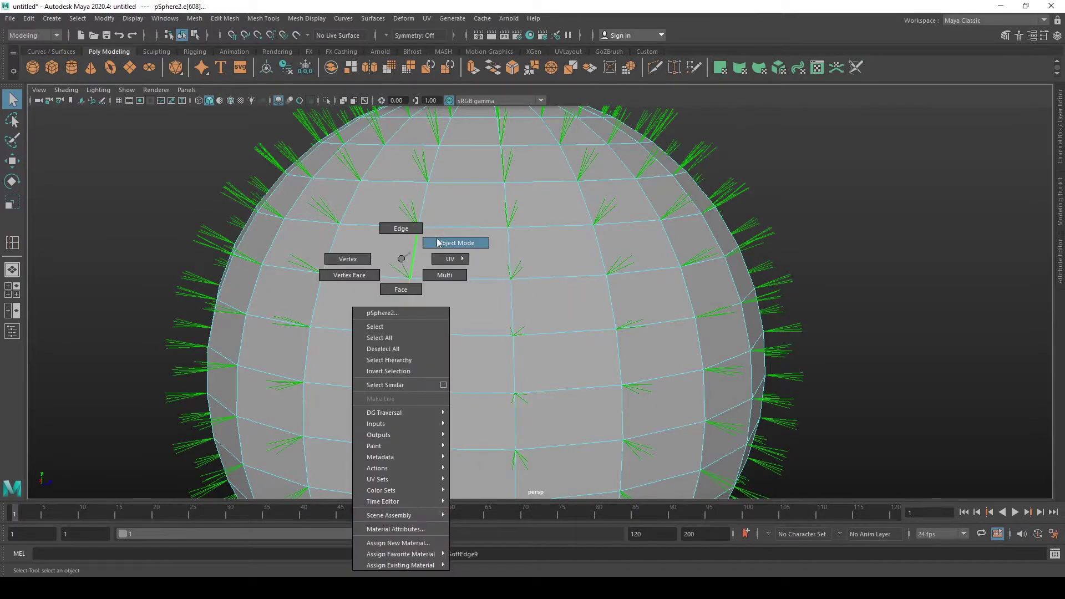
{"action": "right_click_drag", "start_coordinate": [451, 230], "coordinate": [460, 226]}
{"action": "left_click", "coordinate": [869, 191]}
{"action": "mouse_move", "coordinate": [854, 196]}
{"action": "left_mouse_down", "text": "alt"}
{"action": "mouse_move", "coordinate": [793, 212]}
{"action": "mouse_move", "coordinate": [852, 205]}
{"action": "mouse_move", "coordinate": [848, 194]}
{"action": "left_mouse_up", "text": "alt"}
- Box-select the sphere's edges across the whole mesh, and reselect the sphere as an object
{"action": "right_click_drag", "start_coordinate": [583, 201], "coordinate": [584, 173]}
{"action": "scroll", "coordinate": [557, 205], "scroll_direction": "down", "scroll_amount": 5}
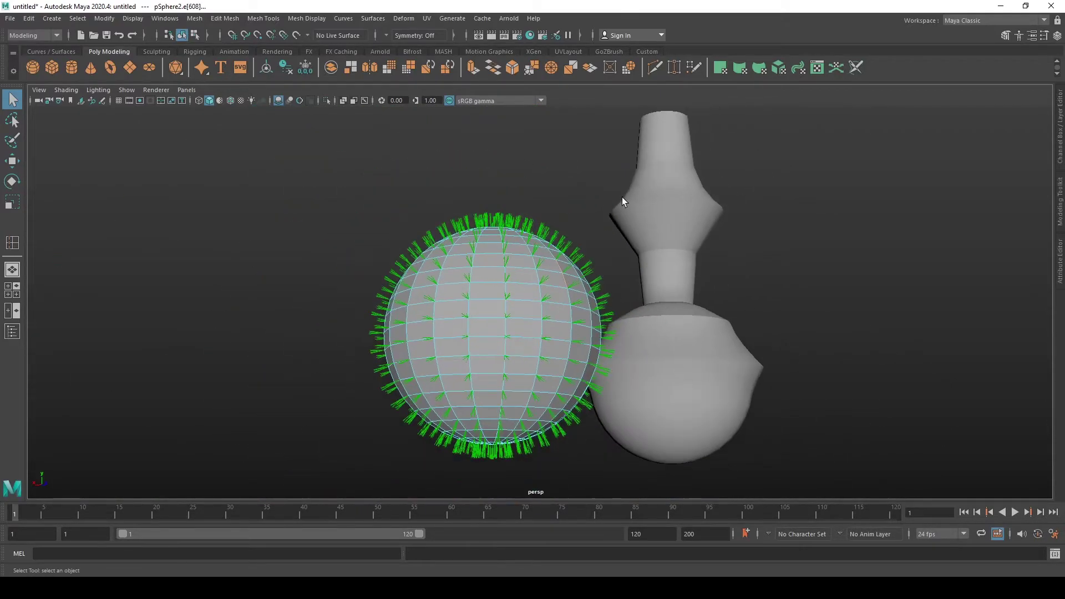
{"action": "left_click", "coordinate": [638, 200]}
{"action": "left_click_drag", "start_coordinate": [279, 146], "coordinate": [734, 479]}
{"action": "left_click", "coordinate": [547, 310]}
{"action": "left_click_drag", "start_coordinate": [638, 311], "coordinate": [538, 312], "text": "alt"}
{"action": "left_click", "coordinate": [690, 288]}
{"action": "middle_click_drag", "start_coordinate": [690, 288], "coordinate": [634, 268], "text": "alt"}
{"action": "left_click_drag", "start_coordinate": [521, 305], "coordinate": [447, 262], "text": "alt"}
{"action": "left_click", "coordinate": [450, 297]}
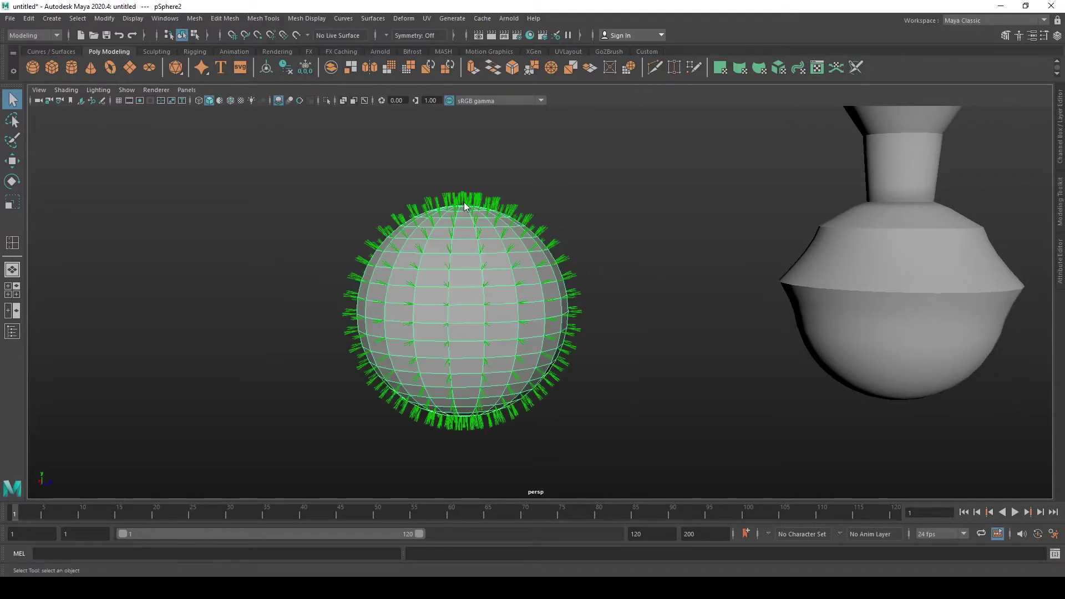
- Select all the sphere's edges, soften them, and return to object mode
{"action": "left_click_drag", "start_coordinate": [294, 165], "coordinate": [572, 366]}
{"action": "right_click", "coordinate": [467, 274], "text": "shift"}
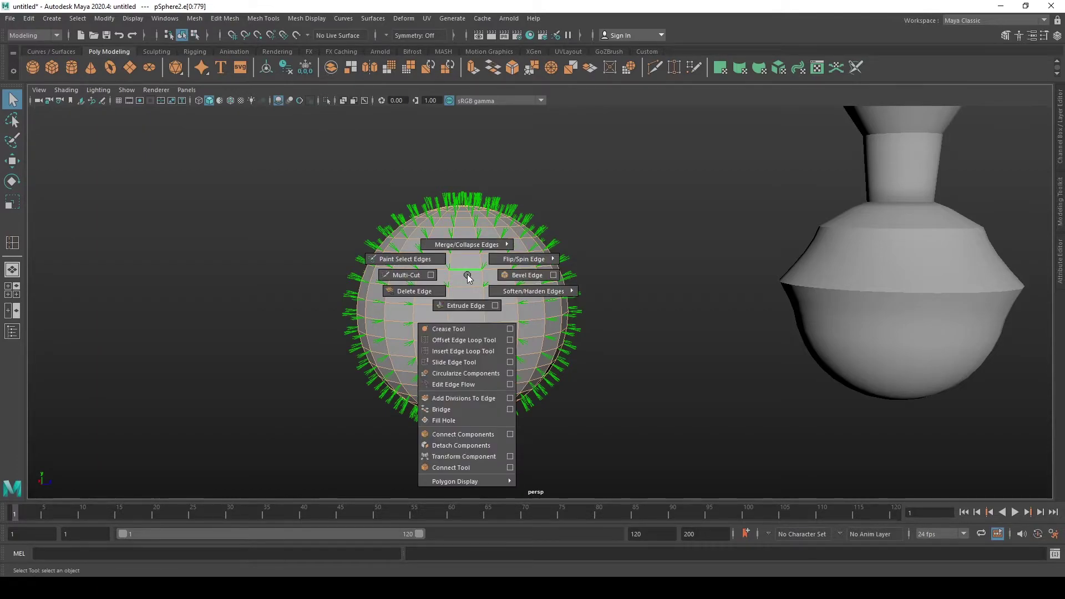
{"action": "right_click_drag", "start_coordinate": [467, 277], "coordinate": [552, 280], "text": "shift"}
{"action": "right_click_drag", "start_coordinate": [484, 264], "coordinate": [551, 245]}
{"action": "left_click", "coordinate": [484, 265]}
- Select all the sphere's vertices, turn off the vertex normals display, and return to object mode
{"action": "right_click_drag", "start_coordinate": [489, 271], "coordinate": [380, 236]}
{"action": "left_click_drag", "start_coordinate": [303, 173], "coordinate": [668, 478]}
{"action": "left_click", "coordinate": [617, 364]}
{"action": "left_click_drag", "start_coordinate": [268, 158], "coordinate": [679, 478]}
{"action": "mouse_move", "coordinate": [519, 250]}
{"action": "right_mouse_down", "text": "shift"}
{"action": "mouse_move", "coordinate": [588, 277]}
{"action": "mouse_move", "coordinate": [586, 301]}
{"action": "mouse_move", "coordinate": [519, 250]}
{"action": "right_mouse_up", "text": "shift"}
{"action": "left_click_drag", "start_coordinate": [267, 159], "coordinate": [712, 499]}
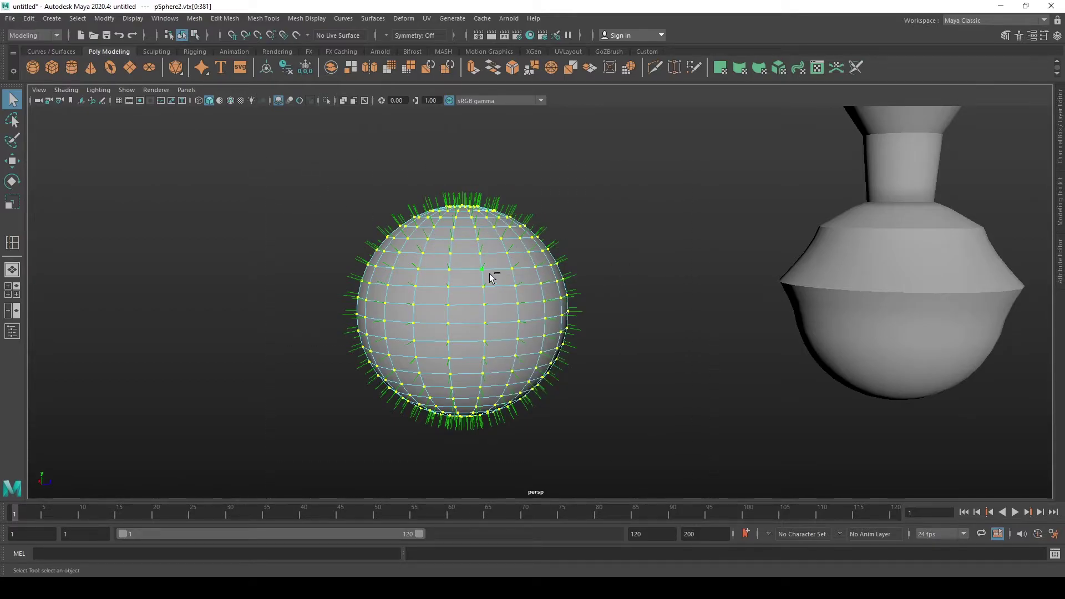
{"action": "right_click_drag", "start_coordinate": [489, 273], "coordinate": [490, 274], "text": "shift"}
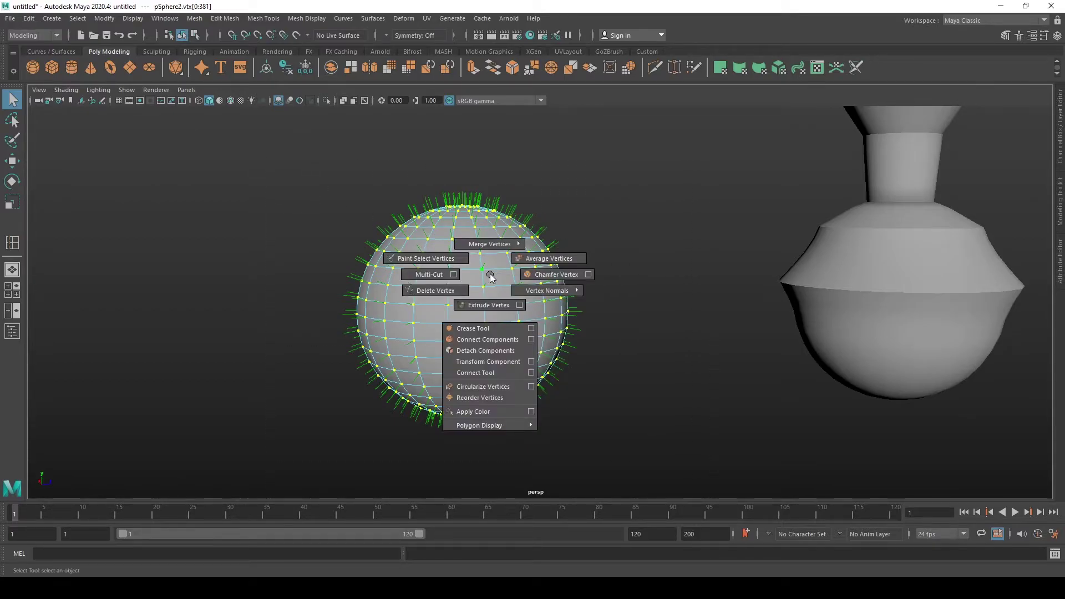
{"action": "right_click_drag", "start_coordinate": [491, 275], "coordinate": [546, 331], "text": "shift"}
{"action": "right_click_drag", "start_coordinate": [411, 257], "coordinate": [466, 242]}
{"action": "left_click", "coordinate": [570, 277]}
{"action": "key", "text": "ctrl+z"}
- Compare the softened sphere with the reference vase model beside it
{"action": "scroll", "coordinate": [594, 285], "scroll_direction": "down", "scroll_amount": 3}
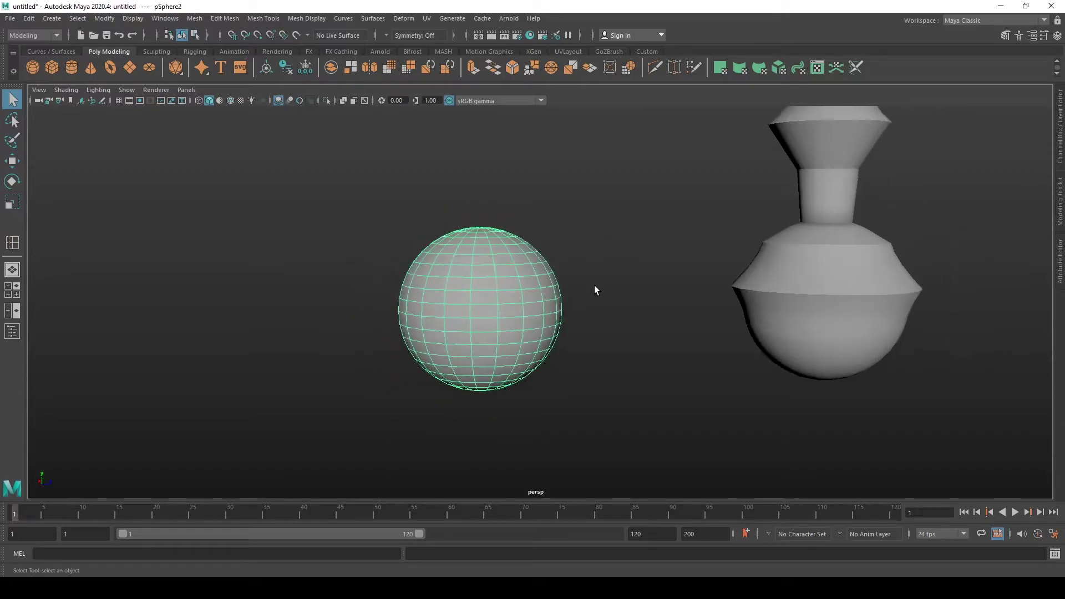
{"action": "left_click_drag", "start_coordinate": [594, 285], "coordinate": [590, 288], "text": "alt"}
{"action": "left_click", "coordinate": [590, 288]}
{"action": "scroll", "coordinate": [499, 304], "scroll_direction": "up", "scroll_amount": 2}
{"action": "left_click", "coordinate": [500, 304]}
{"action": "scroll", "coordinate": [518, 304], "scroll_direction": "down", "scroll_amount": 2}
{"action": "middle_click_drag", "start_coordinate": [506, 308], "coordinate": [500, 308], "text": "alt"}
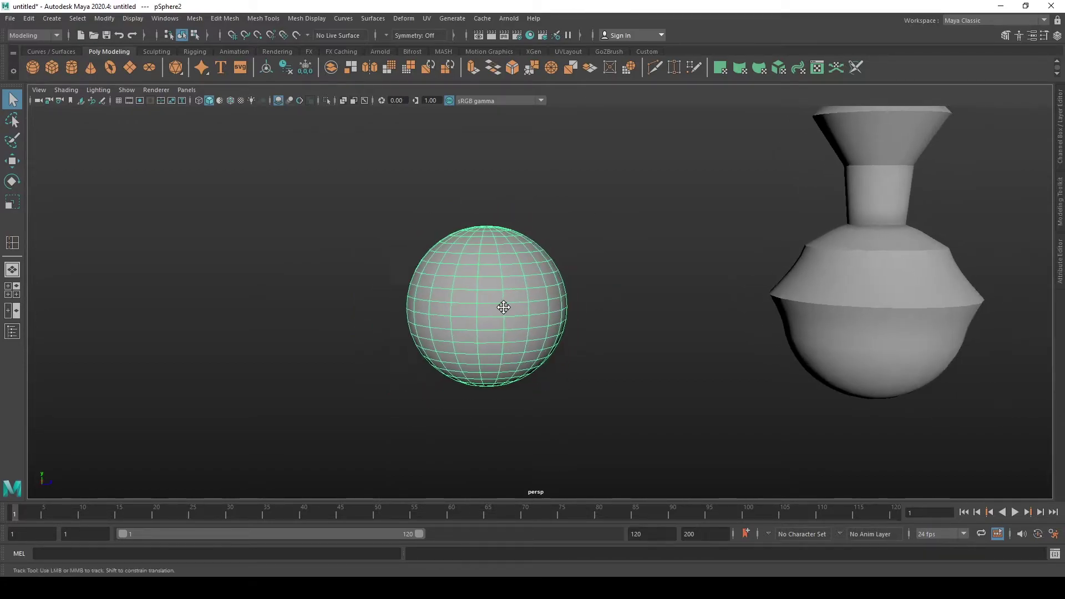
{"action": "scroll", "coordinate": [721, 305], "scroll_direction": "down", "scroll_amount": 4}
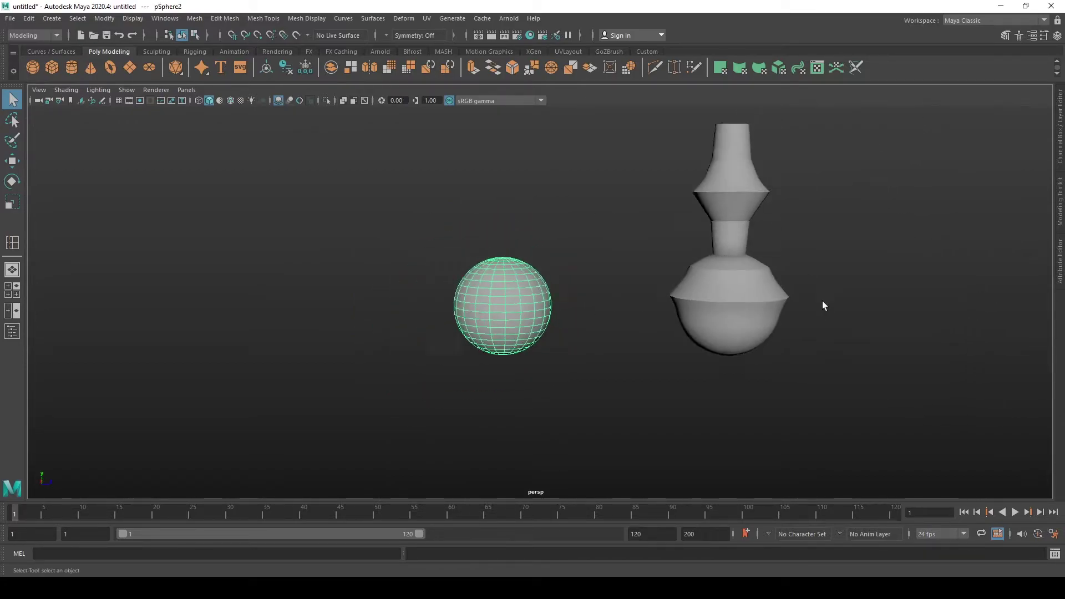
{"action": "left_click", "coordinate": [708, 271]}
{"action": "middle_click_drag", "start_coordinate": [707, 282], "coordinate": [589, 333], "text": "alt"}
{"action": "scroll", "coordinate": [473, 344], "scroll_direction": "up", "scroll_amount": 2}
{"action": "middle_click_drag", "start_coordinate": [473, 344], "coordinate": [506, 338], "text": "alt"}
{"action": "scroll", "coordinate": [519, 307], "scroll_direction": "up", "scroll_amount": 1}
{"action": "left_click", "coordinate": [476, 344]}
- Select the horizontal edge loop just above the sphere's middle and harden it
{"action": "left_click", "coordinate": [401, 351]}
{"action": "right_click_drag", "start_coordinate": [410, 298], "coordinate": [412, 256]}
{"action": "key", "text": "F10"}
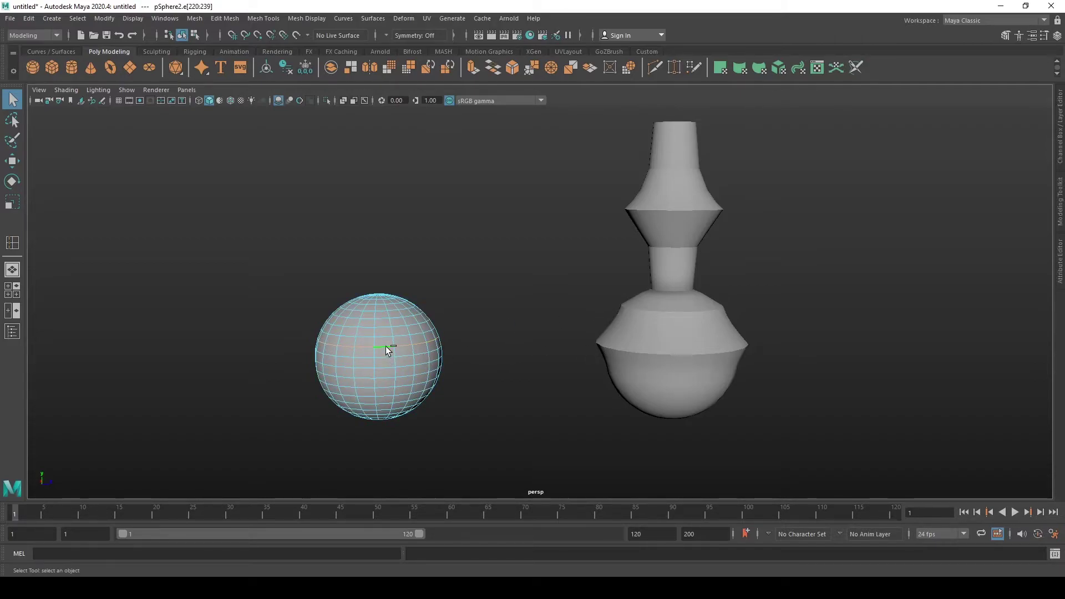
{"action": "right_click", "coordinate": [387, 350], "text": "shift"}
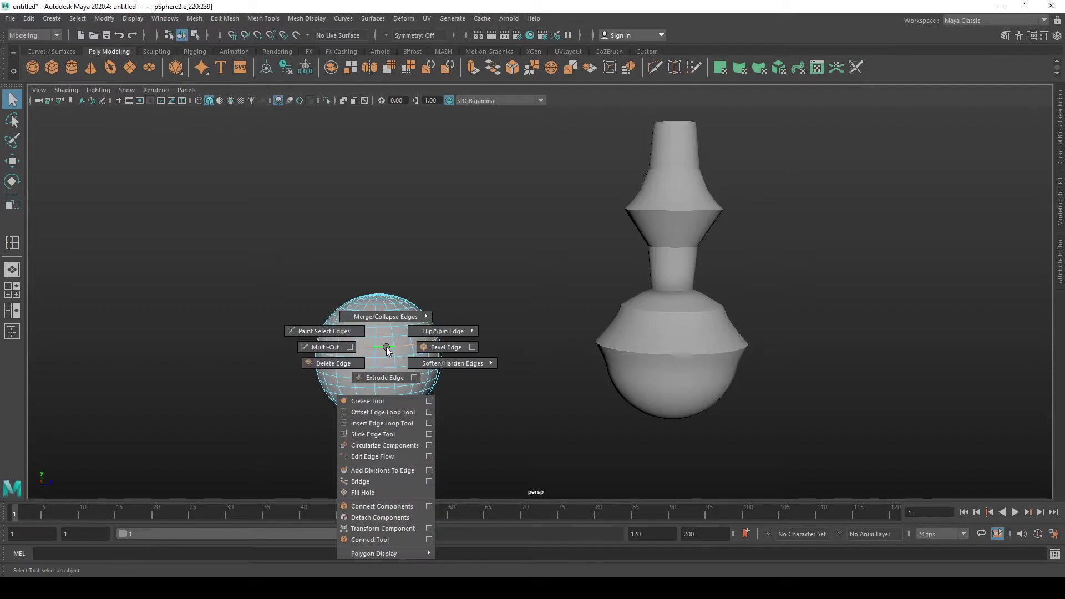
{"action": "right_click_drag", "start_coordinate": [388, 347], "coordinate": [475, 385], "text": "shift"}
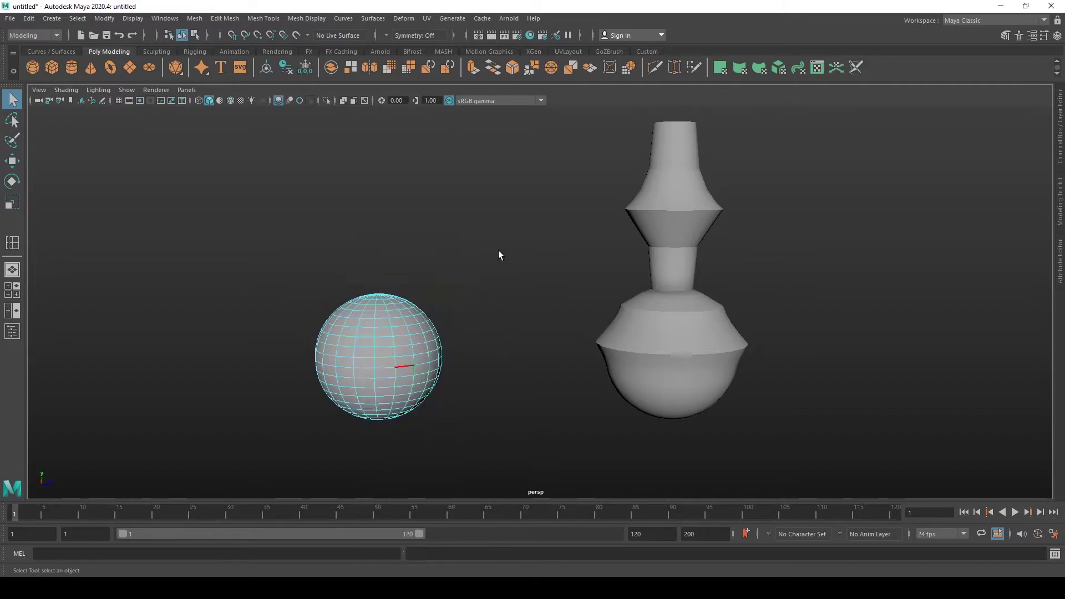
{"action": "left_click", "coordinate": [494, 266]}
{"action": "left_click_drag", "start_coordinate": [480, 318], "coordinate": [505, 297], "text": "alt"}
{"action": "left_click_drag", "start_coordinate": [457, 333], "coordinate": [403, 348], "text": "alt"}
{"action": "left_click", "coordinate": [403, 349]}
- Scale the hardened edge loop outward into a flared rim, reshape its neighbouring loops to match, and return to object mode
{"action": "left_click_drag", "start_coordinate": [475, 328], "coordinate": [375, 325], "text": "alt"}
{"action": "double_click", "coordinate": [413, 340]}
{"action": "key", "text": "r"}
{"action": "key", "text": "q"}
{"action": "double_click", "coordinate": [407, 329]}
{"action": "key", "text": "r"}
{"action": "key", "text": "q"}
{"action": "double_click", "coordinate": [363, 330]}
{"action": "key", "text": "w"}
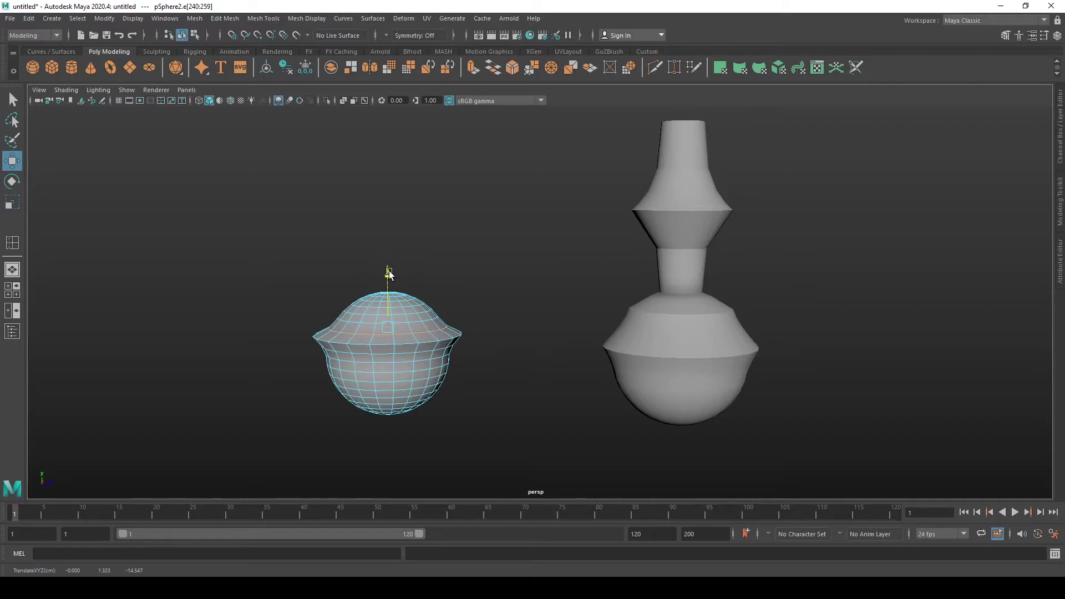
{"action": "right_click_drag", "start_coordinate": [423, 328], "coordinate": [472, 268]}
- Examine the shading at the flared rim and compare it with the reference vase
{"action": "right_click_drag", "start_coordinate": [475, 338], "coordinate": [493, 333], "text": "alt"}
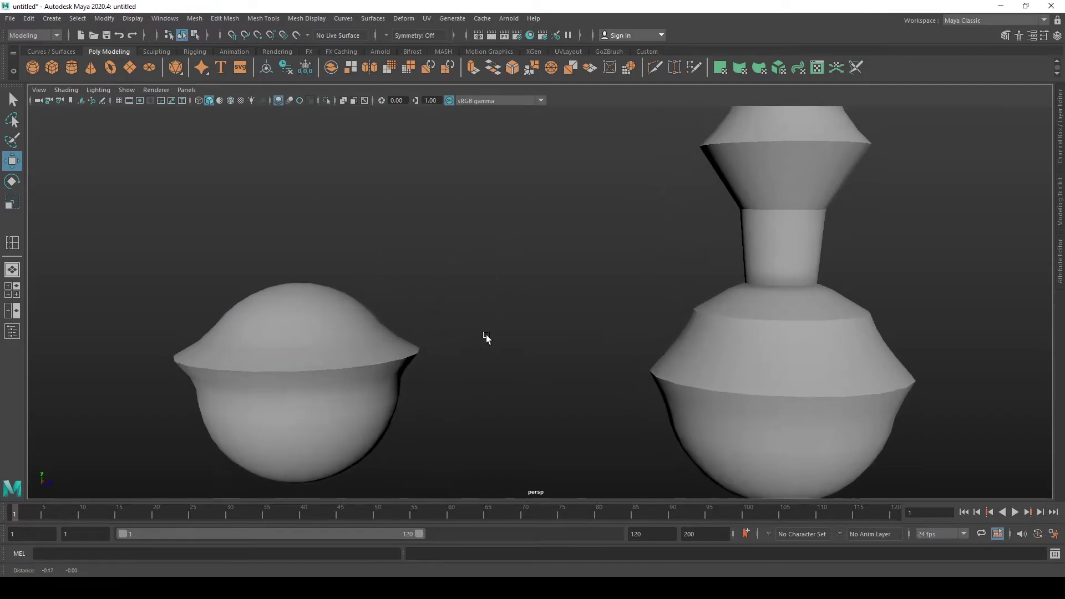
{"action": "middle_click_drag", "start_coordinate": [492, 331], "coordinate": [575, 316], "text": "alt"}
{"action": "left_click", "coordinate": [374, 336]}
{"action": "left_click_drag", "start_coordinate": [374, 336], "coordinate": [468, 326], "text": "alt"}
{"action": "left_click", "coordinate": [519, 320]}
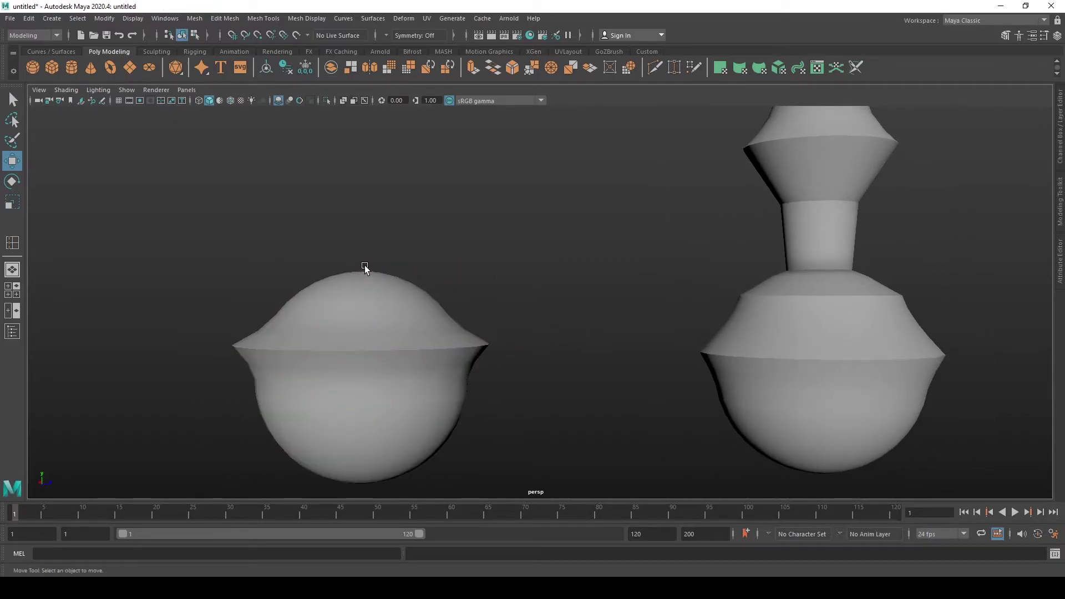
{"action": "left_click", "coordinate": [486, 337]}
{"action": "left_click", "coordinate": [473, 286]}
{"action": "left_click_drag", "start_coordinate": [520, 324], "coordinate": [474, 340], "text": "alt"}
{"action": "left_click_drag", "start_coordinate": [391, 262], "coordinate": [475, 306], "text": "alt"}
{"action": "scroll", "coordinate": [463, 311], "scroll_direction": "down", "scroll_amount": 4}
{"action": "scroll", "coordinate": [561, 322], "scroll_direction": "down", "scroll_amount": 4}
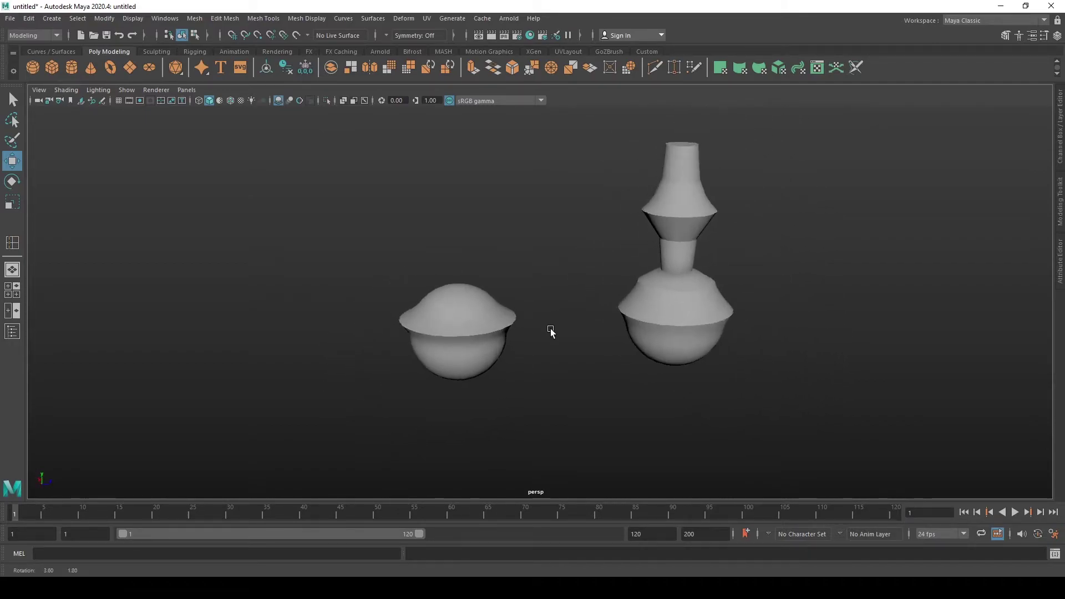
{"action": "left_click_drag", "start_coordinate": [547, 328], "coordinate": [539, 331], "text": "alt"}
{"action": "middle_click_drag", "start_coordinate": [554, 321], "coordinate": [475, 380], "text": "alt"}
{"action": "scroll", "coordinate": [475, 380], "scroll_direction": "up", "scroll_amount": 4}
{"action": "left_click_drag", "start_coordinate": [474, 380], "coordinate": [483, 369], "text": "alt"}
{"action": "middle_click_drag", "start_coordinate": [483, 368], "coordinate": [510, 334], "text": "alt"}
{"action": "left_click", "coordinate": [403, 355]}
{"action": "scroll", "coordinate": [464, 333], "scroll_direction": "down", "scroll_amount": 4}
{"action": "left_click", "coordinate": [504, 321]}
{"action": "left_click_drag", "start_coordinate": [507, 330], "coordinate": [499, 331], "text": "alt"}
{"action": "scroll", "coordinate": [448, 328], "scroll_direction": "up", "scroll_amount": 3}
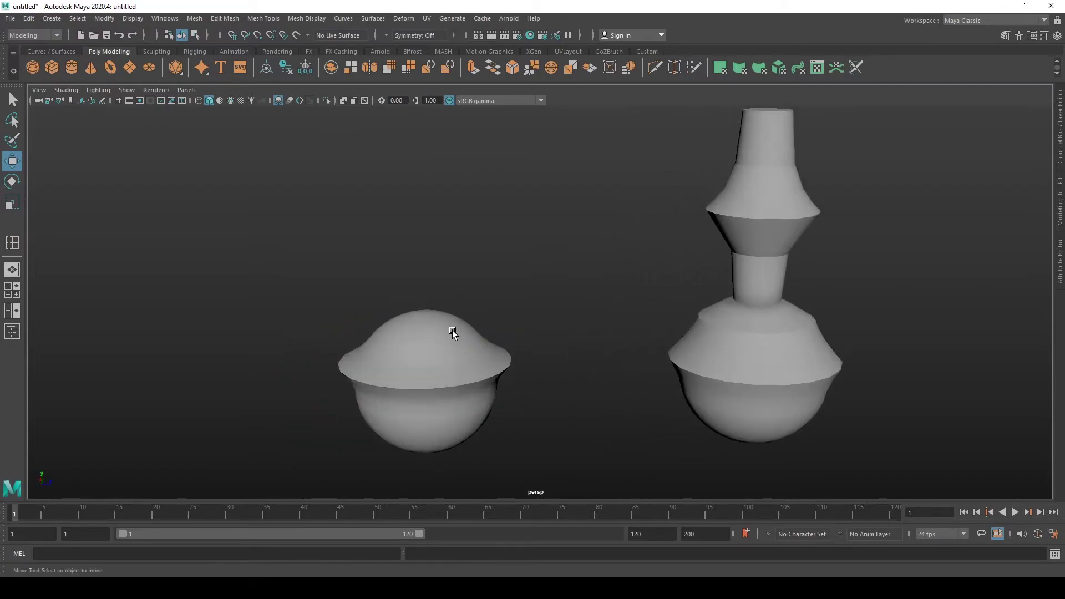
- Select the horizontal edge loop on the upper dome of the sphere and harden it
{"action": "left_click", "coordinate": [422, 326]}
{"action": "right_click_drag", "start_coordinate": [437, 313], "coordinate": [435, 250]}
{"action": "key", "text": "q"}
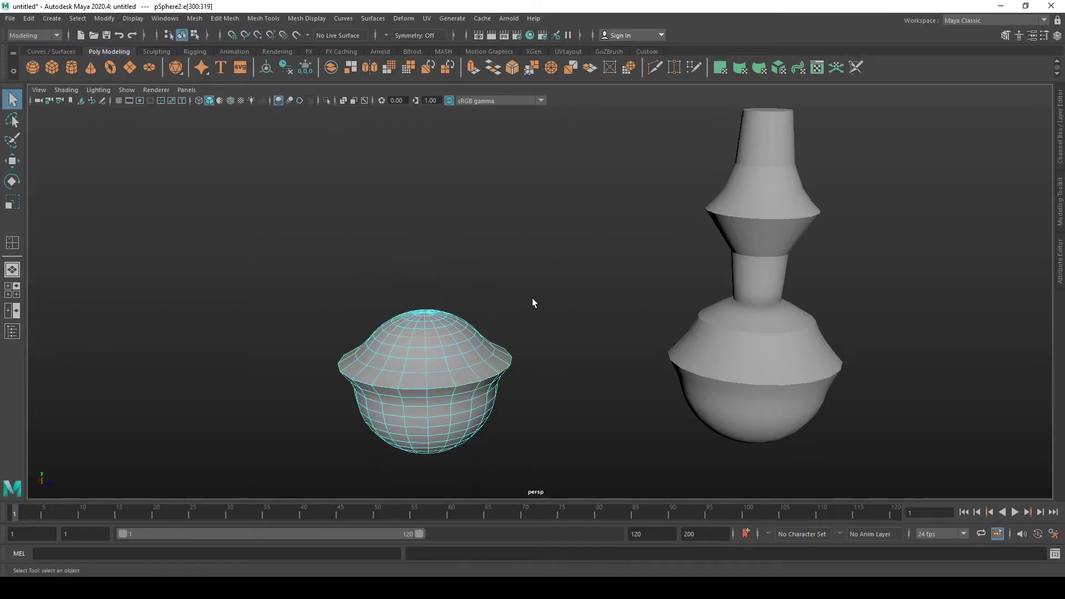
{"action": "right_click_drag", "start_coordinate": [440, 320], "coordinate": [537, 358], "text": "shift"}
- Move and scale the hardened upper edge loop to form a shoulder, and return to object mode
{"action": "middle_click_drag", "start_coordinate": [494, 330], "coordinate": [534, 304], "text": "alt"}
{"action": "key", "text": "w"}
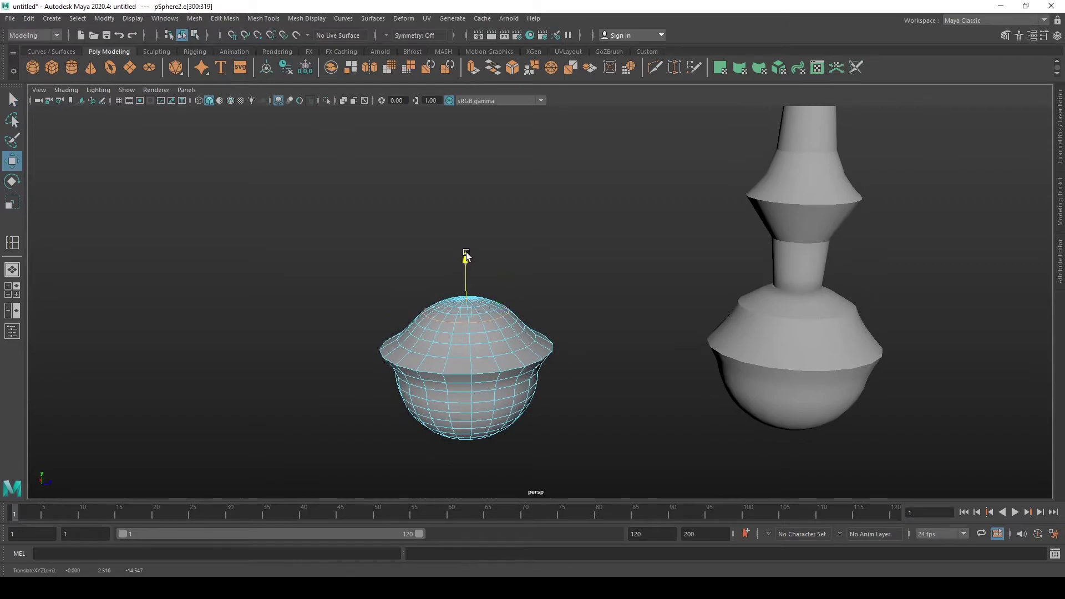
{"action": "key", "text": "r"}
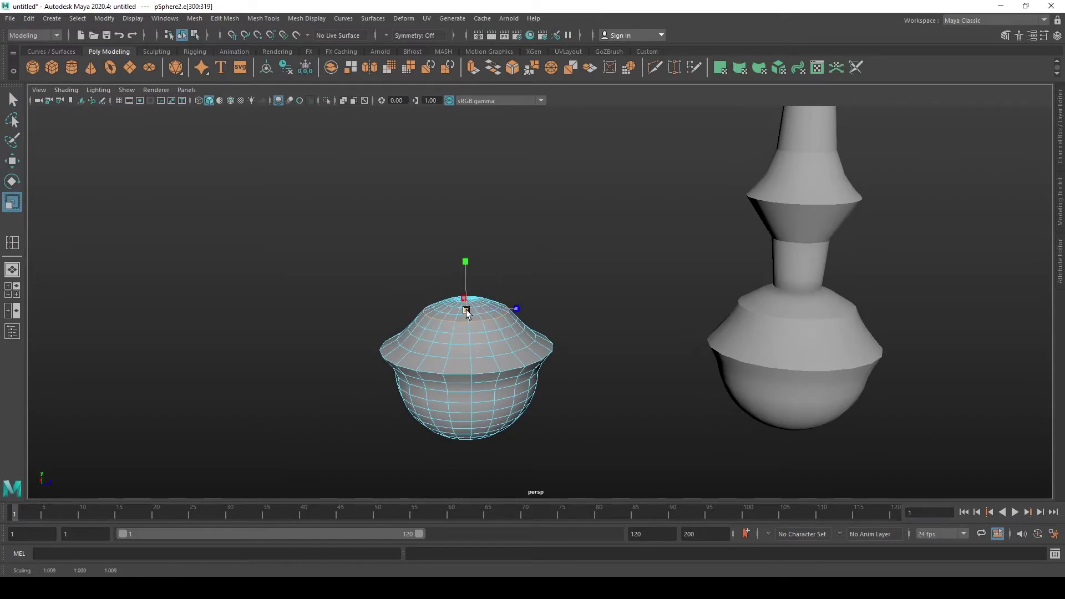
{"action": "right_click_drag", "start_coordinate": [470, 283], "coordinate": [547, 264]}
{"action": "mouse_move", "coordinate": [622, 304]}
{"action": "left_mouse_down", "text": "alt"}
{"action": "mouse_move", "coordinate": [539, 368]}
{"action": "mouse_move", "coordinate": [672, 305]}
{"action": "mouse_move", "coordinate": [634, 312]}
{"action": "left_mouse_up", "text": "alt"}
{"action": "left_click", "coordinate": [454, 309]}
- Select the ring of triangular faces at the top pole of the mesh, using wireframe display
{"action": "scroll", "coordinate": [475, 295], "scroll_direction": "up", "scroll_amount": 3}
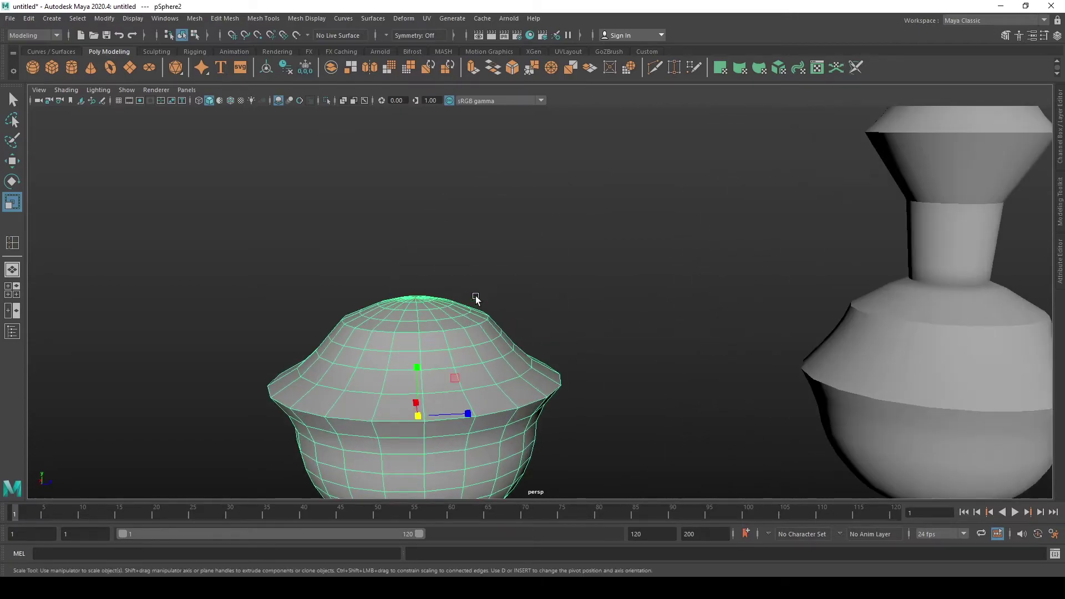
{"action": "right_click_drag", "start_coordinate": [446, 321], "coordinate": [462, 301]}
{"action": "left_click_drag", "start_coordinate": [461, 300], "coordinate": [682, 361], "text": "alt"}
{"action": "key", "text": "q"}
{"action": "key", "text": "4"}
{"action": "mouse_move", "coordinate": [504, 311]}
{"action": "left_mouse_down"}
{"action": "mouse_move", "coordinate": [566, 367]}
{"action": "mouse_move", "coordinate": [737, 382]}
{"action": "mouse_move", "coordinate": [667, 335]}
{"action": "mouse_move", "coordinate": [666, 354]}
{"action": "mouse_move", "coordinate": [717, 340]}
{"action": "mouse_move", "coordinate": [571, 312]}
{"action": "left_mouse_up"}
{"action": "key", "text": "5"}
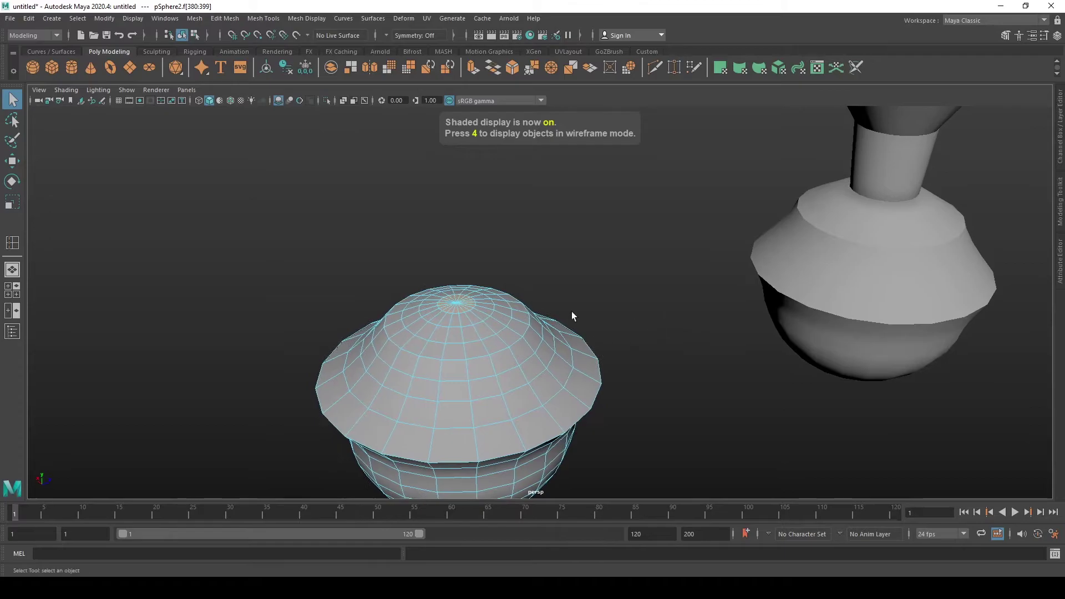
- Grow the face selection to include the next ring around the top pole
{"action": "right_click", "coordinate": [463, 305], "text": "ctrl"}
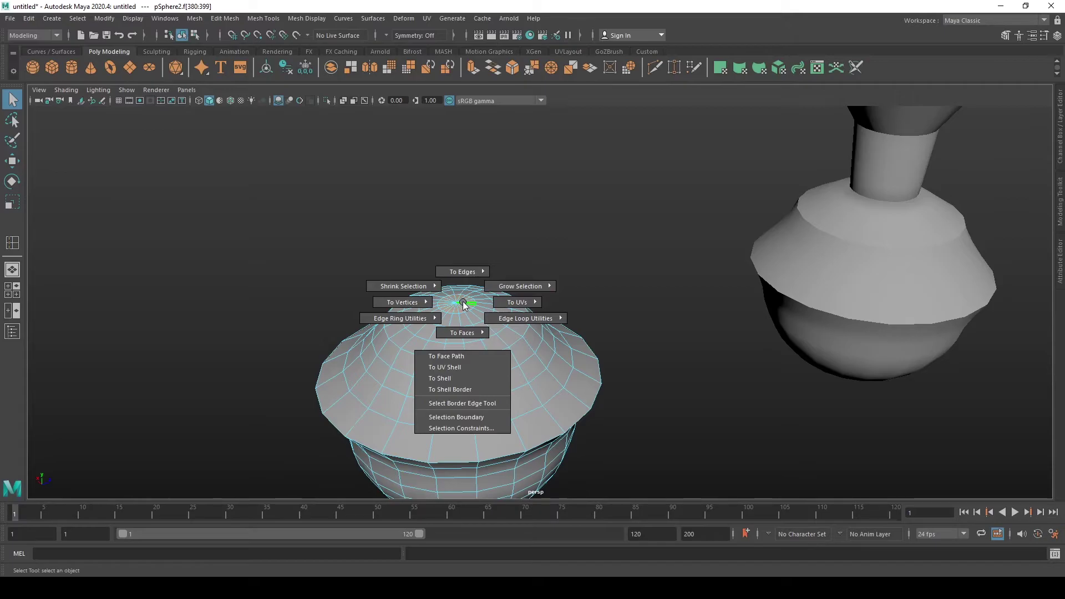
{"action": "right_click_drag", "start_coordinate": [464, 305], "coordinate": [527, 274], "text": "ctrl"}
{"action": "left_click_drag", "start_coordinate": [643, 293], "coordinate": [454, 299], "text": "alt"}
{"action": "left_click_drag", "start_coordinate": [551, 307], "coordinate": [586, 300], "text": "alt"}
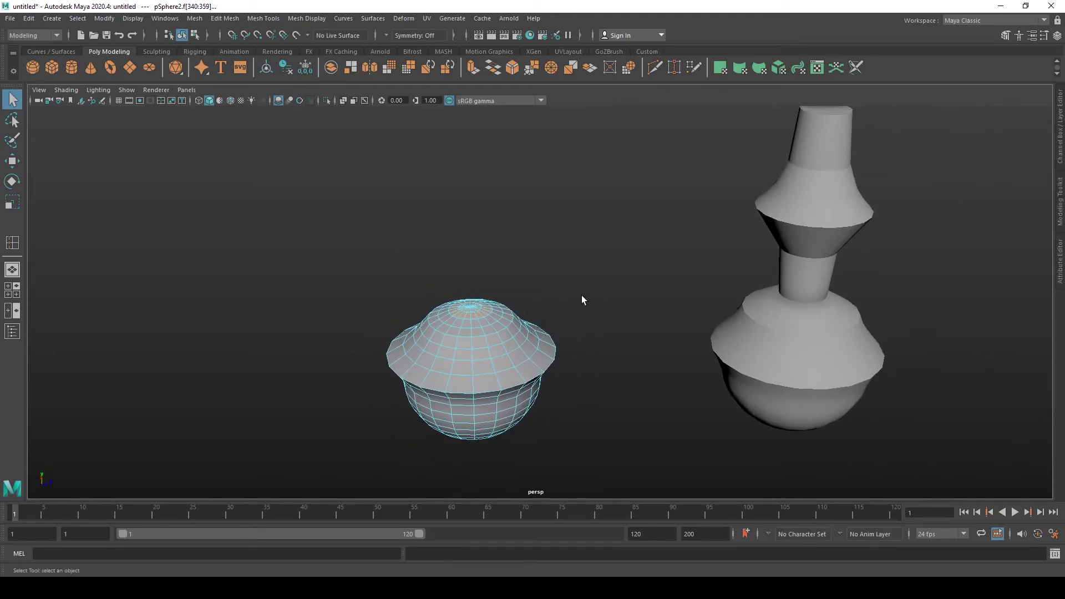
- Repeatedly grow the face selection down the body, and undo each extra growth
{"action": "key", "text": "shift+period"}
{"action": "key", "text": "shift+period"}
{"action": "key", "text": "shift+period"}
{"action": "key", "text": "shift+period"}
{"action": "key", "text": "shift+period"}
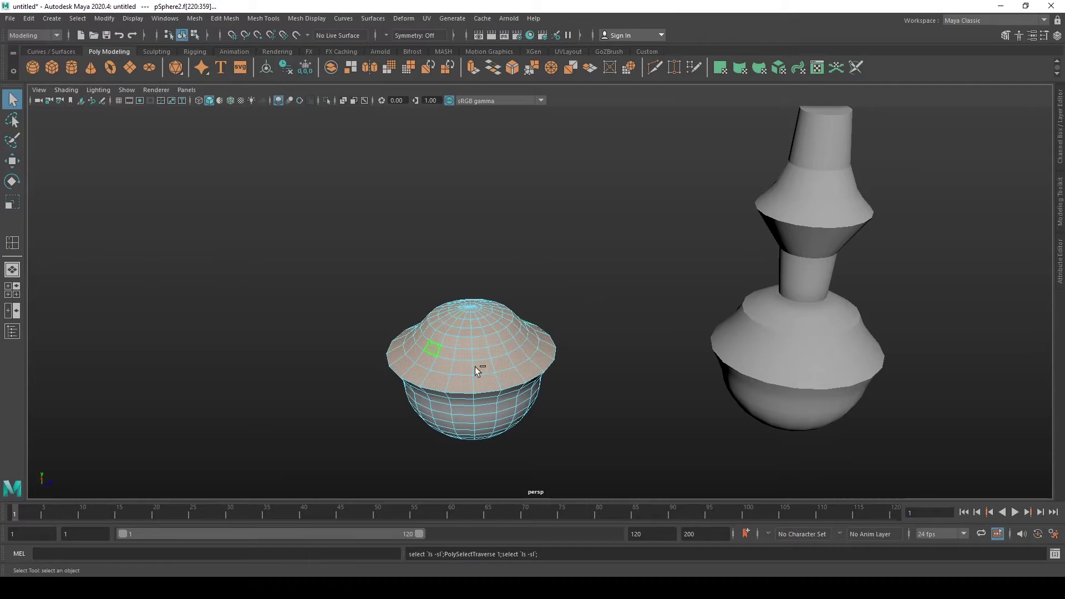
{"action": "key", "text": "ctrl+z"}
{"action": "key", "text": "ctrl+z"}
{"action": "key", "text": "ctrl+z"}
{"action": "key", "text": "ctrl+z"}
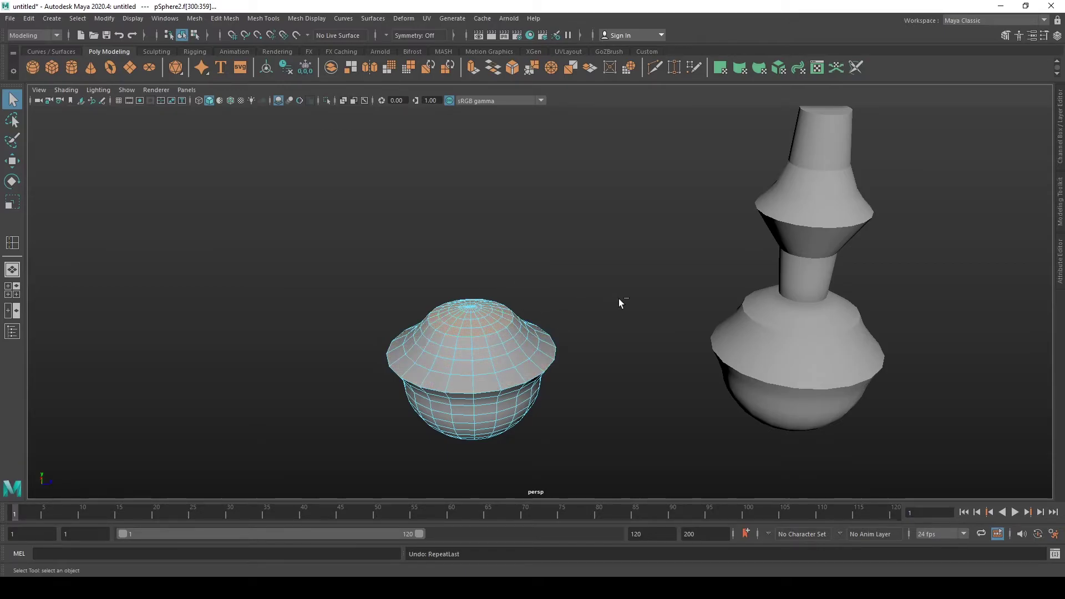
{"action": "key", "text": "ctrl+z"}
- Extrude the selected top faces and pull them straight up into a tall cylindrical neck
{"action": "left_click_drag", "start_coordinate": [622, 295], "coordinate": [614, 294], "text": "alt"}
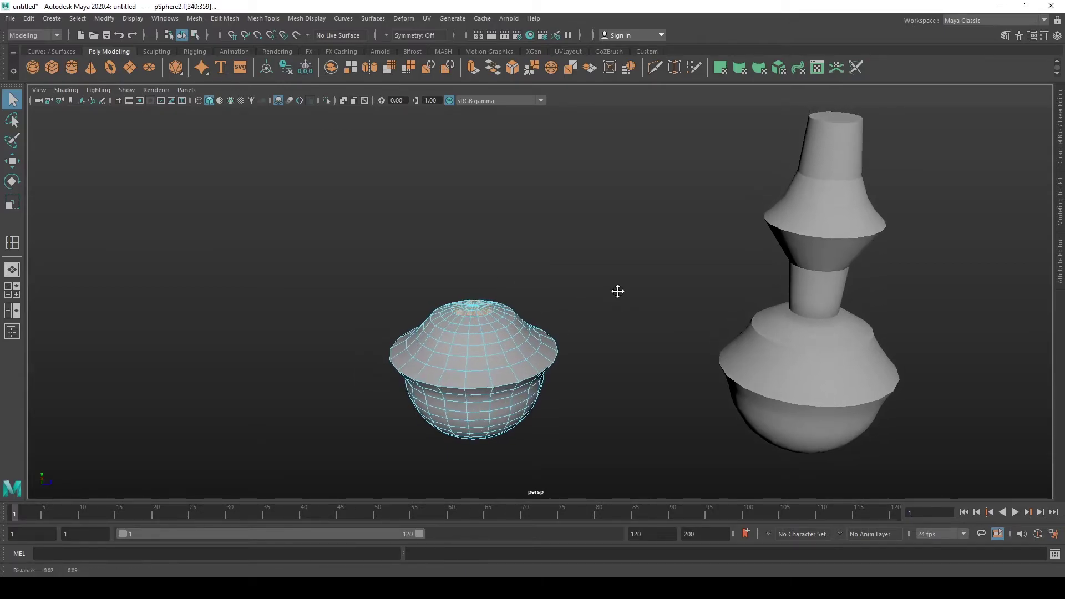
{"action": "scroll", "coordinate": [613, 294], "scroll_direction": "up", "scroll_amount": 3}
{"action": "middle_click_drag", "start_coordinate": [613, 295], "coordinate": [596, 321], "text": "alt"}
{"action": "left_click_drag", "start_coordinate": [596, 321], "coordinate": [617, 299], "text": "alt"}
{"action": "middle_click_drag", "start_coordinate": [617, 299], "coordinate": [589, 311], "text": "alt"}
{"action": "key", "text": "ctrl+e"}
{"action": "key", "text": "w"}
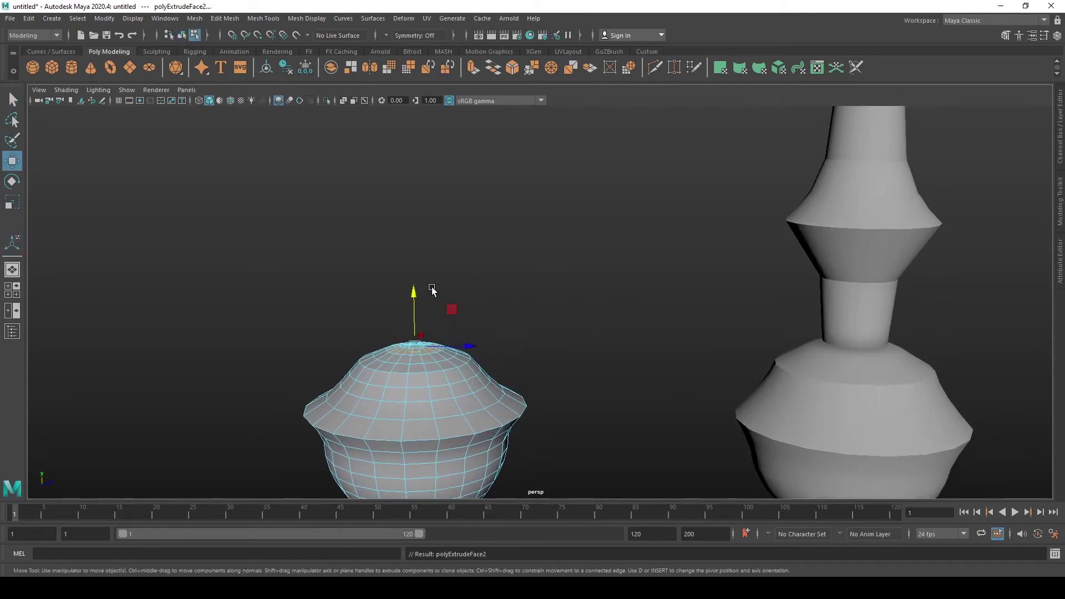
{"action": "left_click_drag", "start_coordinate": [413, 294], "coordinate": [463, 122]}
{"action": "scroll", "coordinate": [598, 244], "scroll_direction": "down", "scroll_amount": 3}
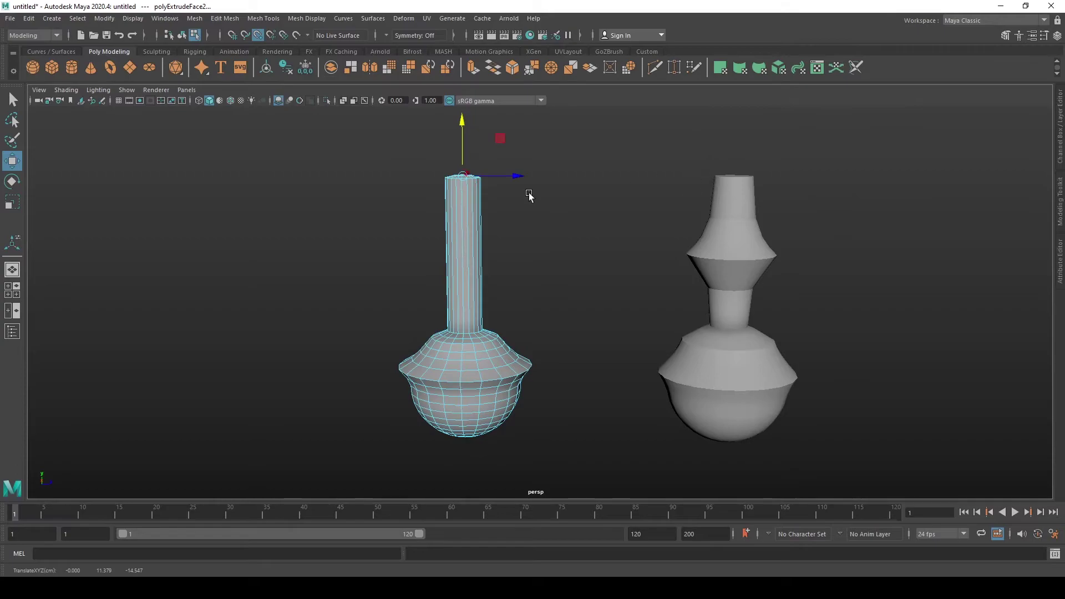
- Select the edges at the top of the neck and scale them vertically until the cap is flat
{"action": "right_click_drag", "start_coordinate": [461, 231], "coordinate": [397, 157], "text": "shift"}
{"action": "key", "text": "r"}
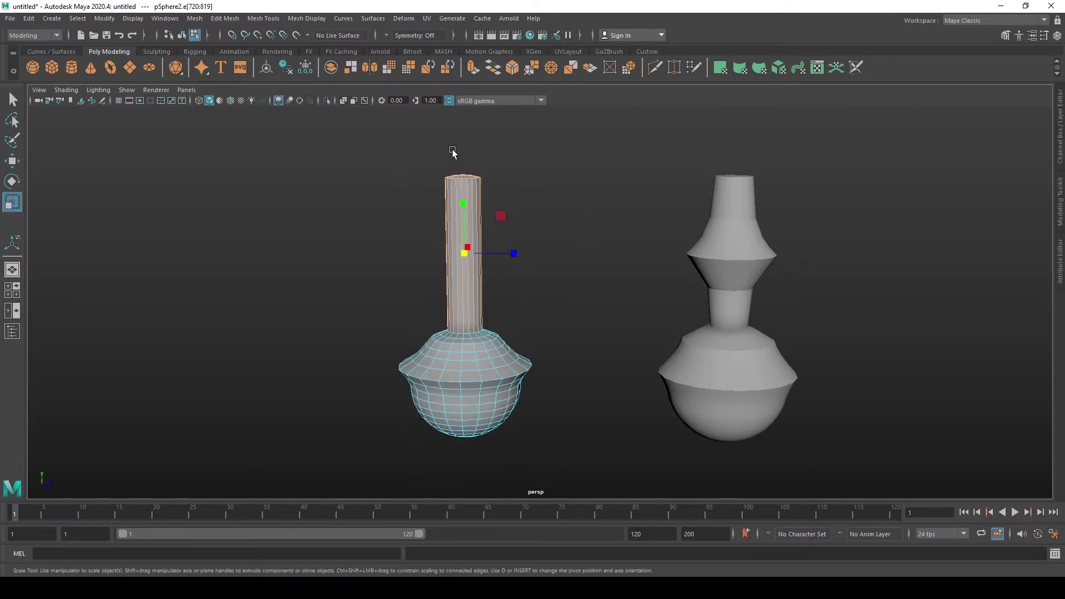
{"action": "key", "text": "q"}
{"action": "left_click_drag", "start_coordinate": [421, 264], "coordinate": [556, 211], "text": "ctrl"}
{"action": "key", "text": "w"}
{"action": "key", "text": "r"}
{"action": "left_click_drag", "start_coordinate": [462, 127], "coordinate": [477, 263]}
- Snap the neck's top to the height of the reference vase's top and return to object mode
{"action": "key", "text": "w"}
{"action": "key", "text": "v"}
{"action": "left_click_drag", "start_coordinate": [463, 150], "coordinate": [723, 168]}
{"action": "key", "text": "v"}
{"action": "key", "text": "q"}
{"action": "right_click_drag", "start_coordinate": [461, 245], "coordinate": [584, 214]}
- Insert four horizontal edge loops along the neck at the heights of the reference vase's profile changes
{"action": "key", "text": "g"}
{"action": "left_click_drag", "start_coordinate": [468, 249], "coordinate": [468, 258]}
{"action": "left_click", "coordinate": [469, 261]}
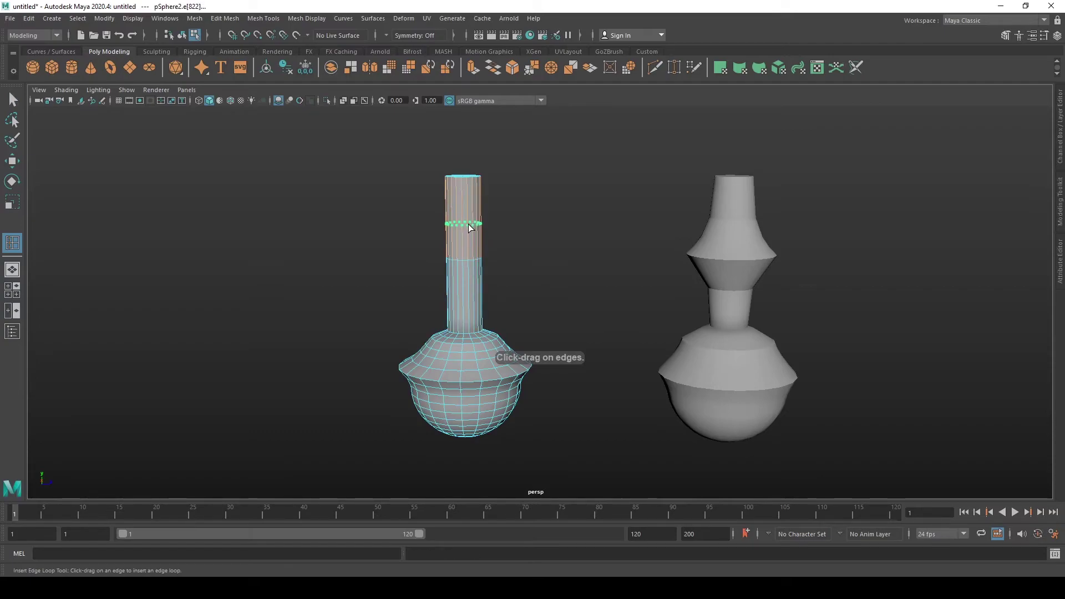
{"action": "left_click", "coordinate": [470, 221]}
{"action": "left_click_drag", "start_coordinate": [466, 295], "coordinate": [467, 287]}
{"action": "left_click_drag", "start_coordinate": [465, 238], "coordinate": [465, 236]}
{"action": "key", "text": "q"}
- Scale the neck's middle edge loop outward into a flange and slightly widen the loop below it
{"action": "right_click_drag", "start_coordinate": [480, 264], "coordinate": [465, 233]}
{"action": "double_click", "coordinate": [468, 258]}
{"action": "key", "text": "r"}
{"action": "left_click_drag", "start_coordinate": [467, 260], "coordinate": [474, 288]}
{"action": "double_click", "coordinate": [471, 286]}
{"action": "key", "text": "q"}
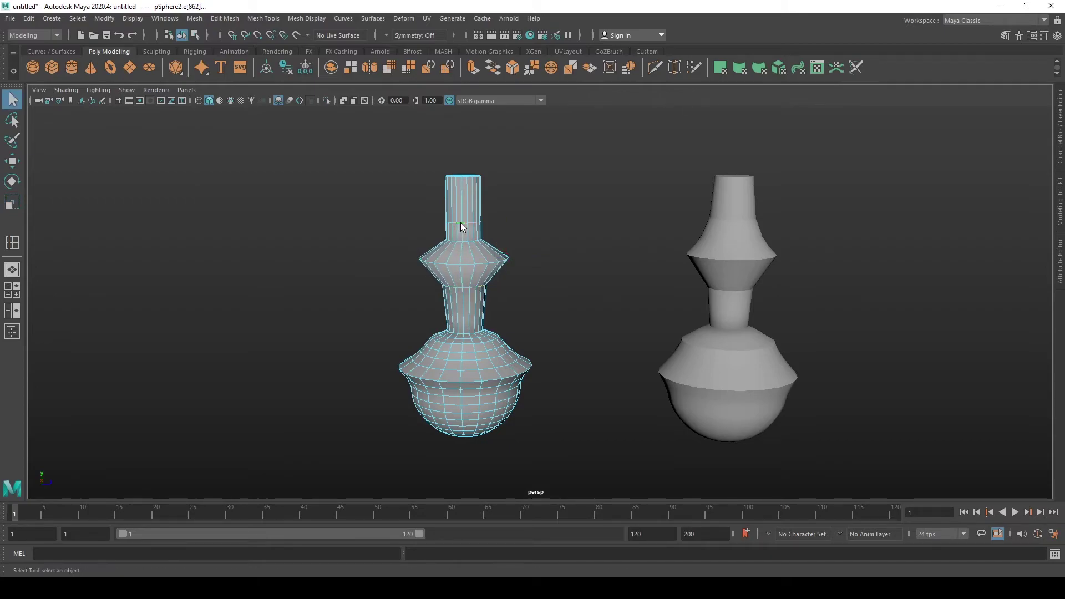
- Widen the neck's uppermost inserted loop, adjust the height of the loop below it, and return to object mode
{"action": "key", "text": "r"}
{"action": "left_click_drag", "start_coordinate": [463, 221], "coordinate": [485, 248]}
{"action": "double_click", "coordinate": [462, 241]}
{"action": "key", "text": "w"}
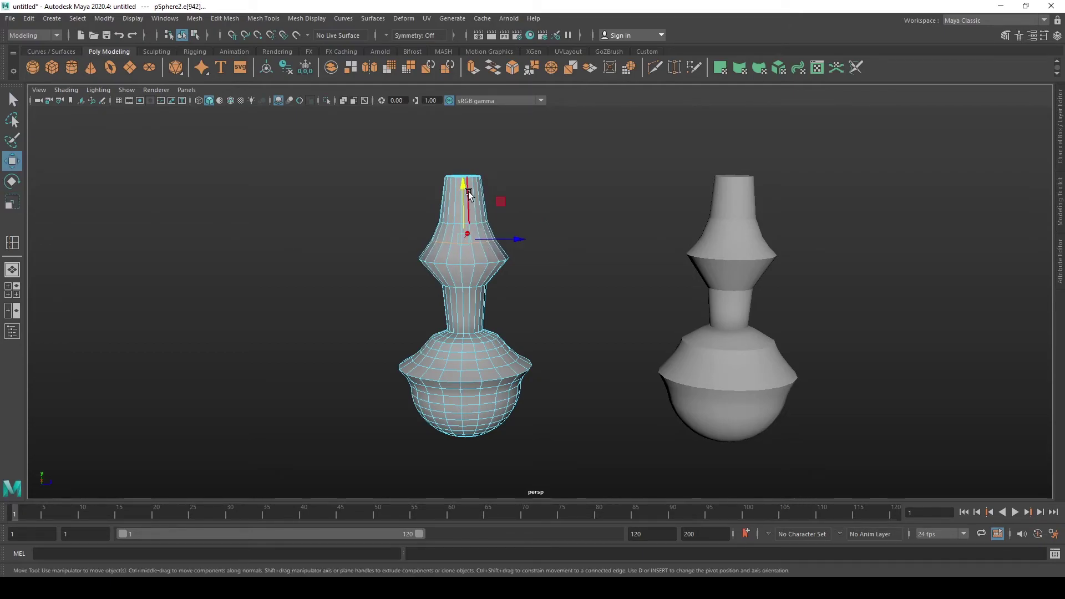
{"action": "key", "text": "q"}
{"action": "right_click_drag", "start_coordinate": [467, 273], "coordinate": [527, 247]}
{"action": "left_click", "coordinate": [601, 227]}
{"action": "scroll", "coordinate": [535, 293], "scroll_direction": "down", "scroll_amount": 1}
{"action": "mouse_move", "coordinate": [534, 293]}
{"action": "left_mouse_down", "text": "alt"}
{"action": "mouse_move", "coordinate": [542, 298]}
{"action": "mouse_move", "coordinate": [531, 292]}
{"action": "left_mouse_up", "text": "alt"}
- Select the vertex ring at the base of the neck in wireframe and adjust its height to match the reference
{"action": "right_click_drag", "start_coordinate": [477, 317], "coordinate": [430, 282]}
{"action": "key", "text": "4"}
{"action": "left_click_drag", "start_coordinate": [436, 316], "coordinate": [505, 328]}
{"action": "scroll", "coordinate": [505, 328], "scroll_direction": "up", "scroll_amount": 5}
{"action": "key", "text": "w"}
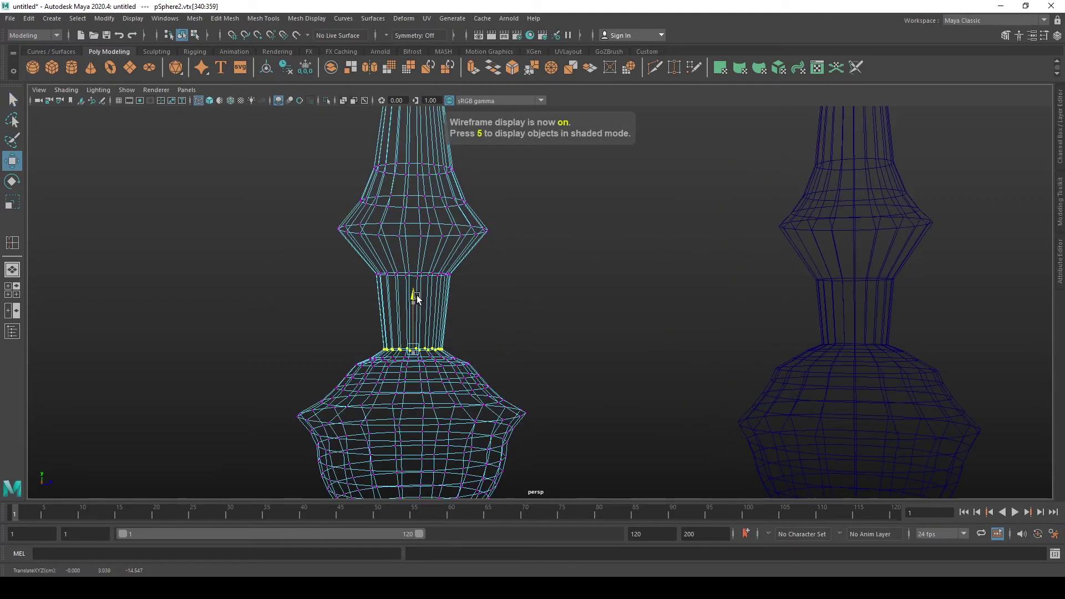
- In shaded display, select the vertex ring just below the neck base, raise it slightly, and deselect the mesh
{"action": "key", "text": "q"}
{"action": "left_click_drag", "start_coordinate": [399, 357], "coordinate": [405, 356]}
{"action": "key", "text": "5"}
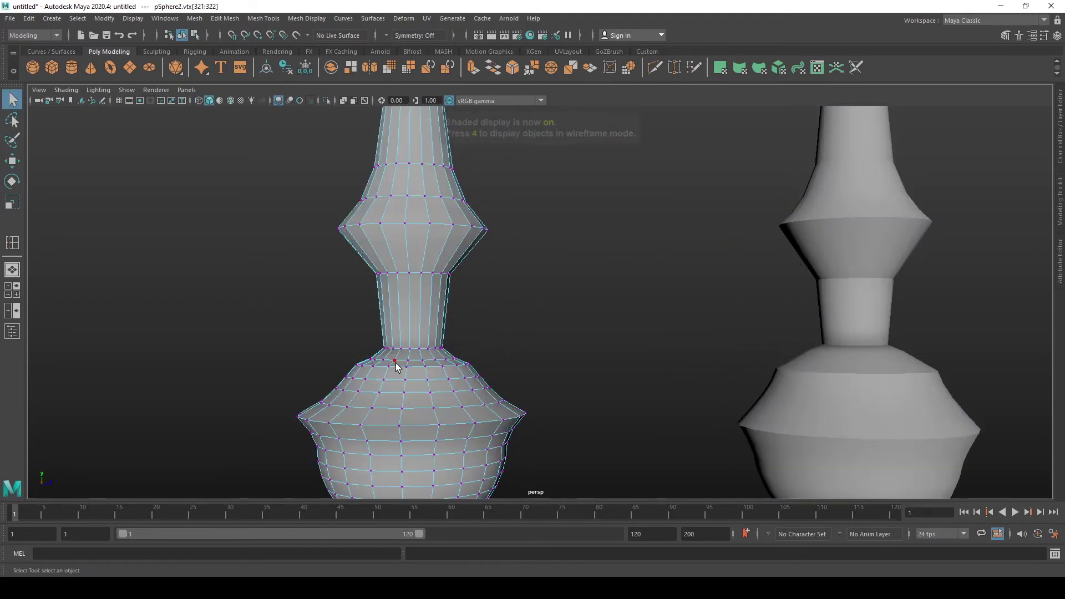
{"action": "left_click", "coordinate": [392, 359]}
{"action": "double_click", "coordinate": [407, 359], "text": "shift"}
{"action": "key", "text": "w"}
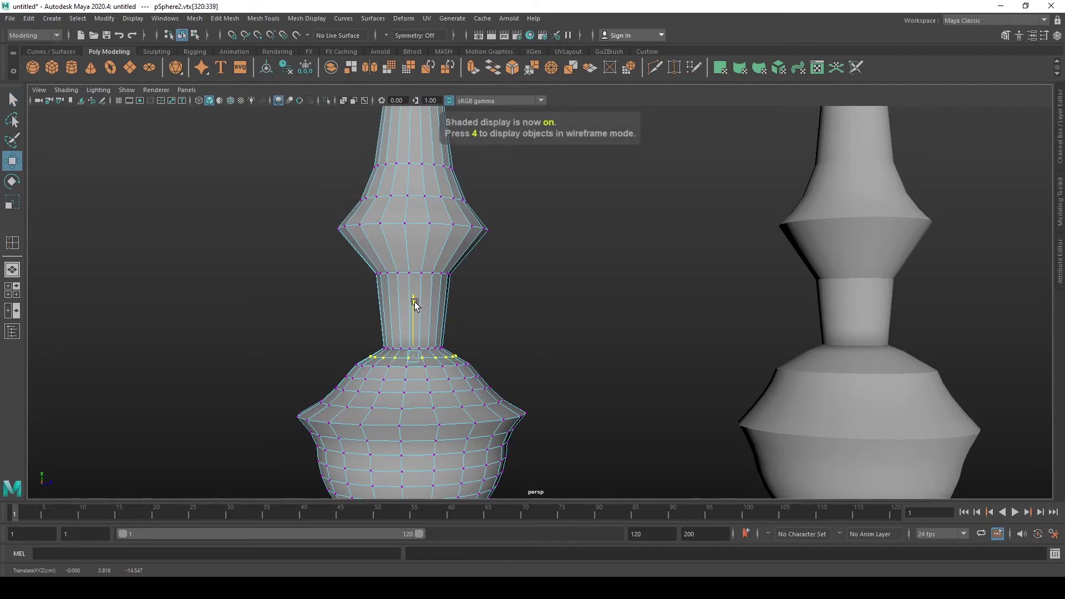
{"action": "scroll", "coordinate": [554, 252], "scroll_direction": "down", "scroll_amount": 5}
{"action": "left_click", "coordinate": [560, 255]}
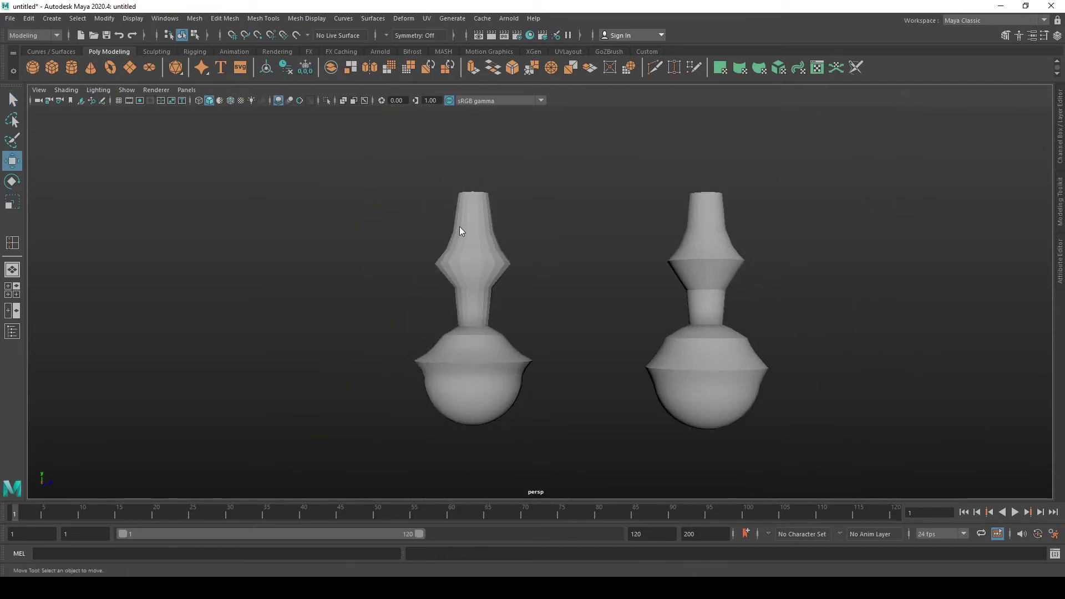
- Select all edges of the neck on the reshaped vase and soften them
{"action": "right_click_drag", "start_coordinate": [459, 227], "coordinate": [402, 208]}
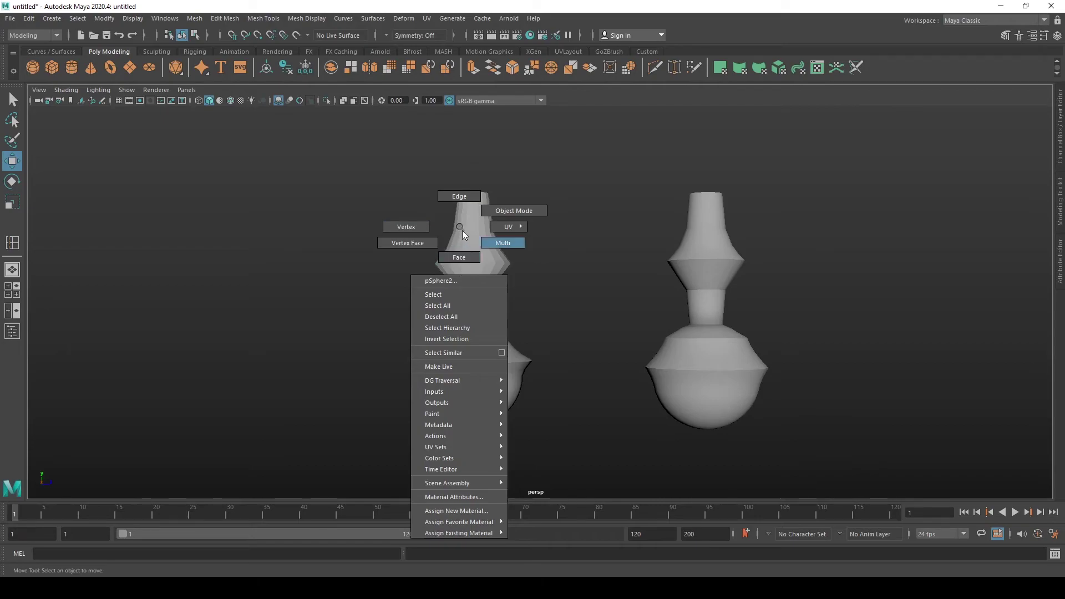
{"action": "left_click", "coordinate": [454, 198]}
{"action": "left_click_drag", "start_coordinate": [409, 160], "coordinate": [591, 302]}
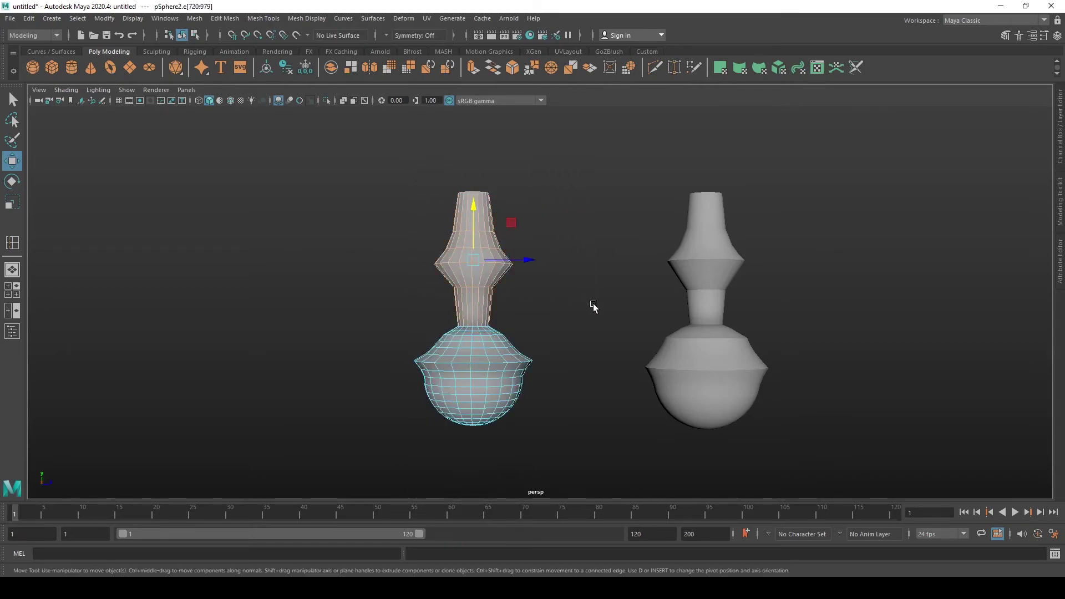
{"action": "right_click", "coordinate": [490, 264]}
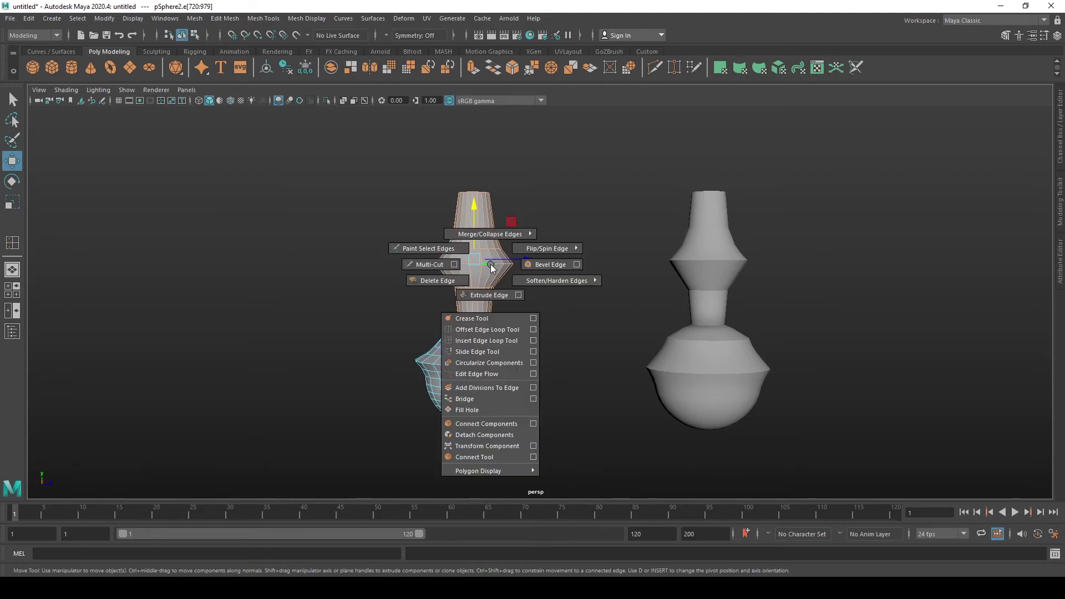
{"action": "right_click_drag", "start_coordinate": [490, 264], "coordinate": [527, 240]}
{"action": "left_click", "coordinate": [598, 249]}
{"action": "left_click_drag", "start_coordinate": [598, 253], "coordinate": [663, 309], "text": "alt"}
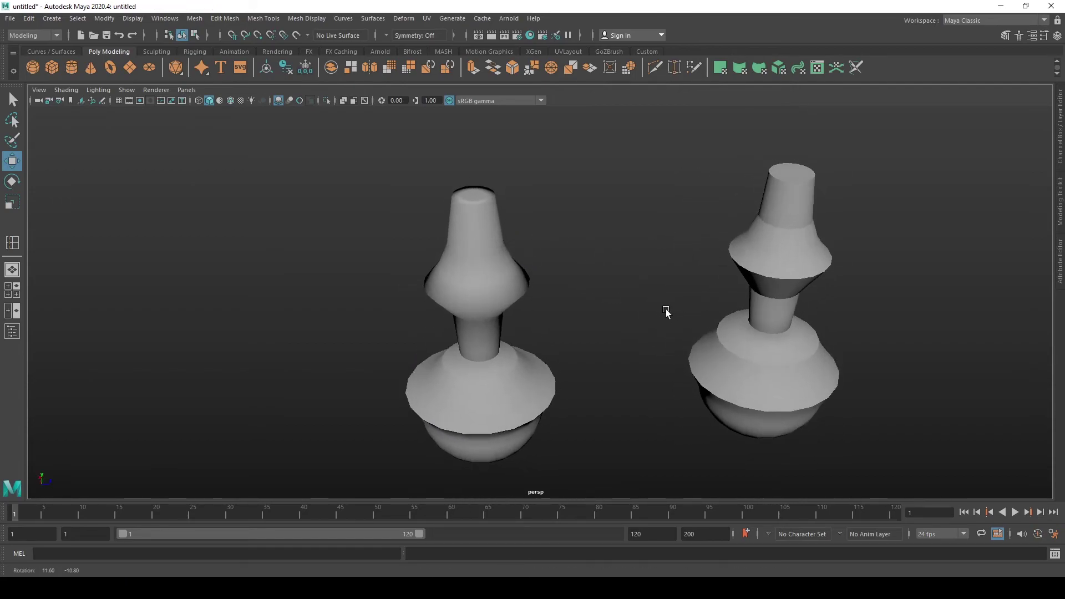
- Select the neck's edge loops at the flange's lower end, widest ring and upper end, harden them, and return to object mode
{"action": "left_click_drag", "start_coordinate": [501, 350], "coordinate": [490, 331], "text": "alt"}
{"action": "left_click", "coordinate": [489, 328]}
{"action": "right_click_drag", "start_coordinate": [481, 283], "coordinate": [481, 228]}
{"action": "key", "text": "q"}
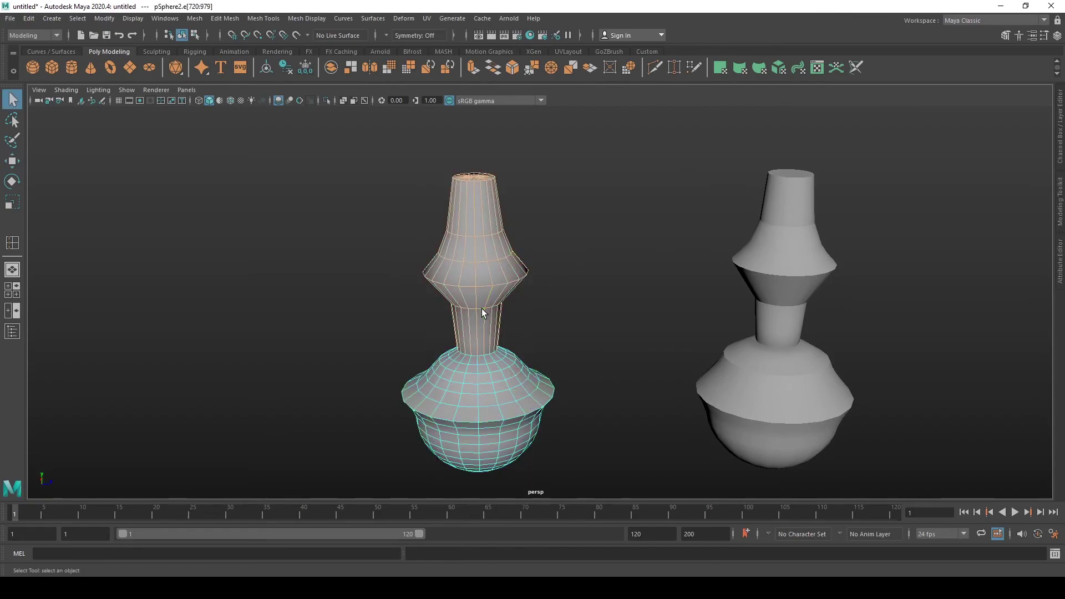
{"action": "double_click", "coordinate": [480, 308]}
{"action": "double_click", "coordinate": [482, 287]}
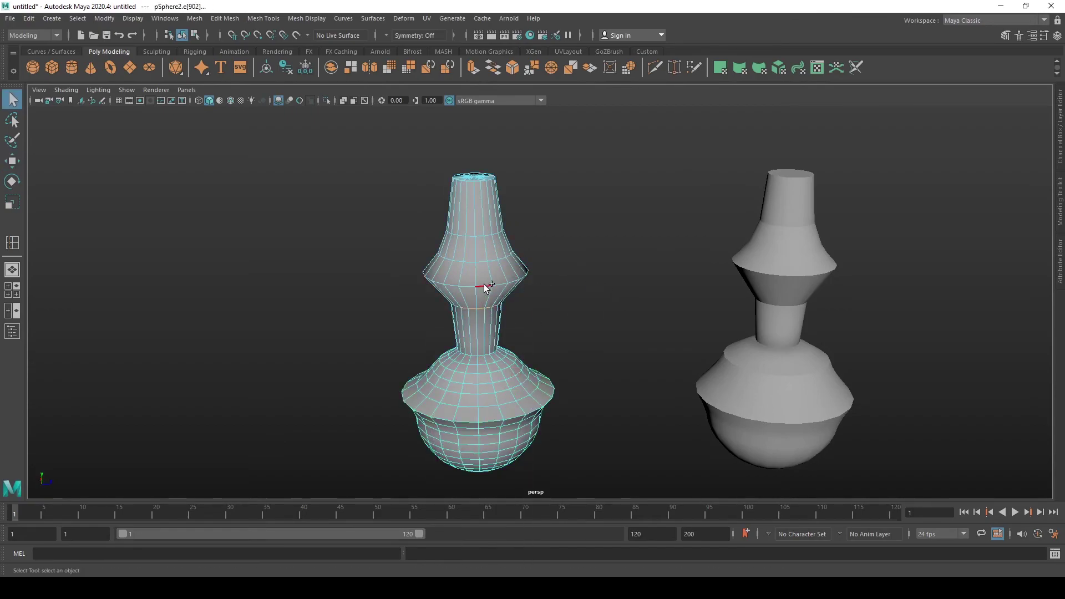
{"action": "double_click", "coordinate": [478, 235], "text": "shift"}
{"action": "right_click", "coordinate": [480, 235], "text": "shift"}
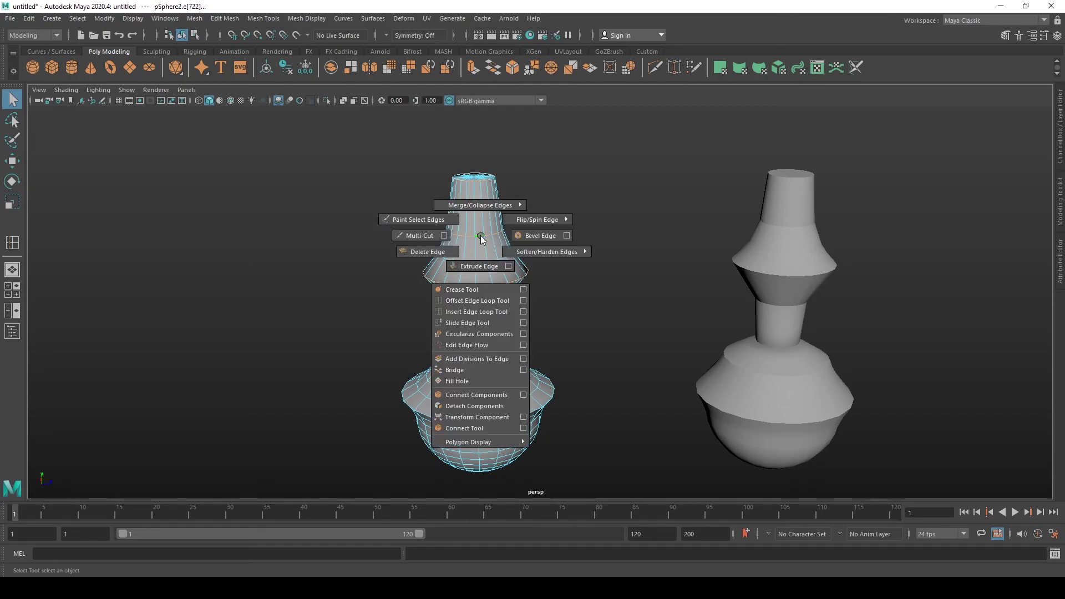
{"action": "left_click", "coordinate": [535, 254]}
{"action": "left_click", "coordinate": [565, 267]}
{"action": "right_click", "coordinate": [480, 273]}
{"action": "left_click", "coordinate": [534, 257]}
- Compare the shading and silhouette of the reshaped vase with the reference vase from above and from the side
{"action": "left_click_drag", "start_coordinate": [630, 234], "coordinate": [544, 290], "text": "alt"}
{"action": "scroll", "coordinate": [473, 304], "scroll_direction": "up", "scroll_amount": 5}
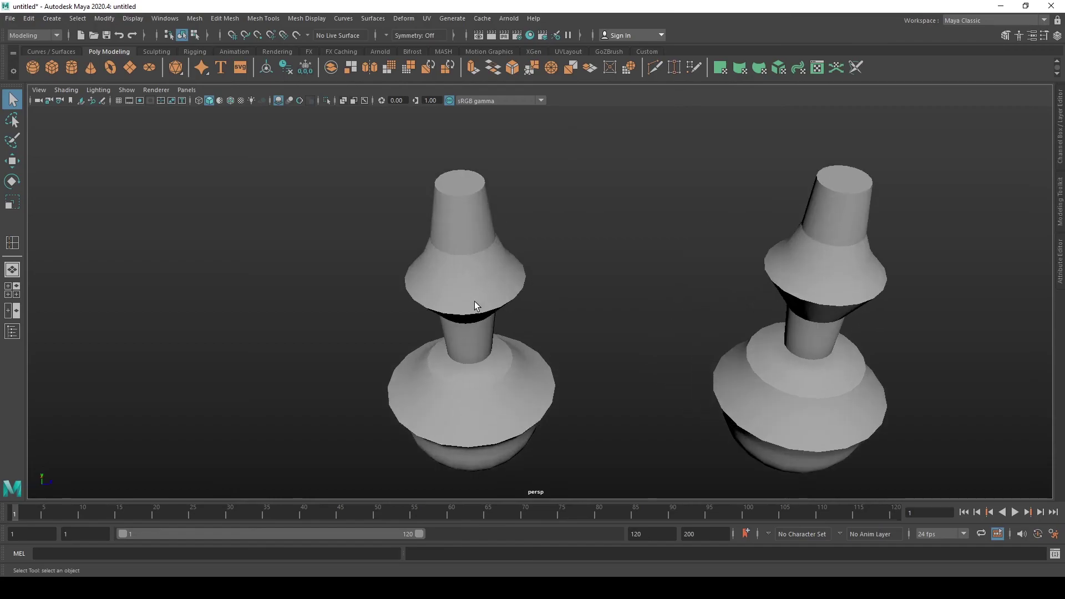
{"action": "left_click_drag", "start_coordinate": [472, 304], "coordinate": [573, 314], "text": "alt"}
{"action": "left_click", "coordinate": [518, 277]}
{"action": "left_click", "coordinate": [549, 295]}
{"action": "scroll", "coordinate": [549, 295], "scroll_direction": "up", "scroll_amount": 3}
{"action": "left_click", "coordinate": [536, 272]}
{"action": "left_click", "coordinate": [571, 297]}
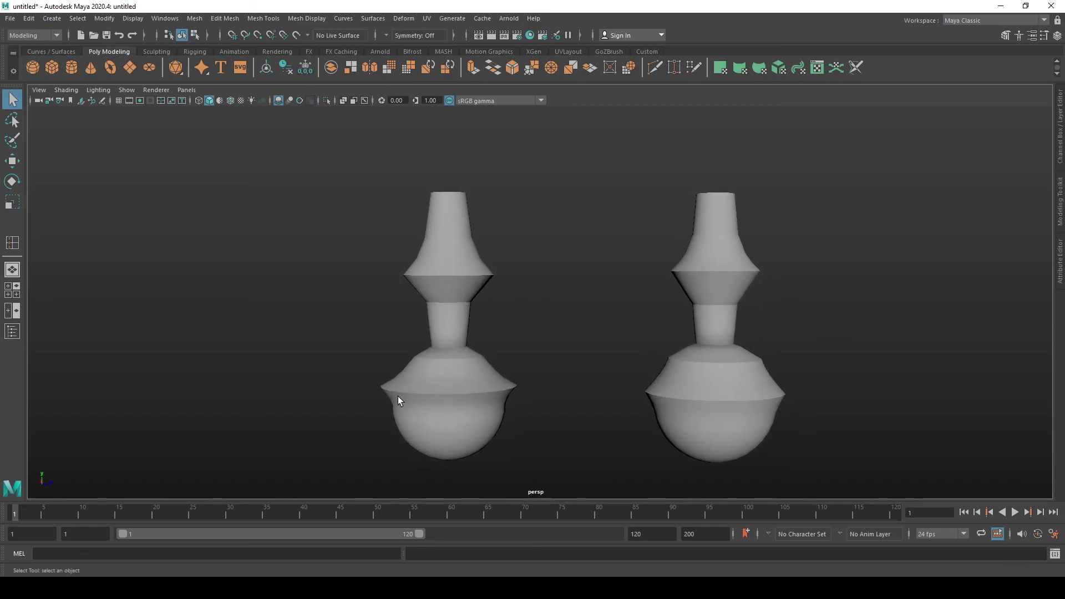